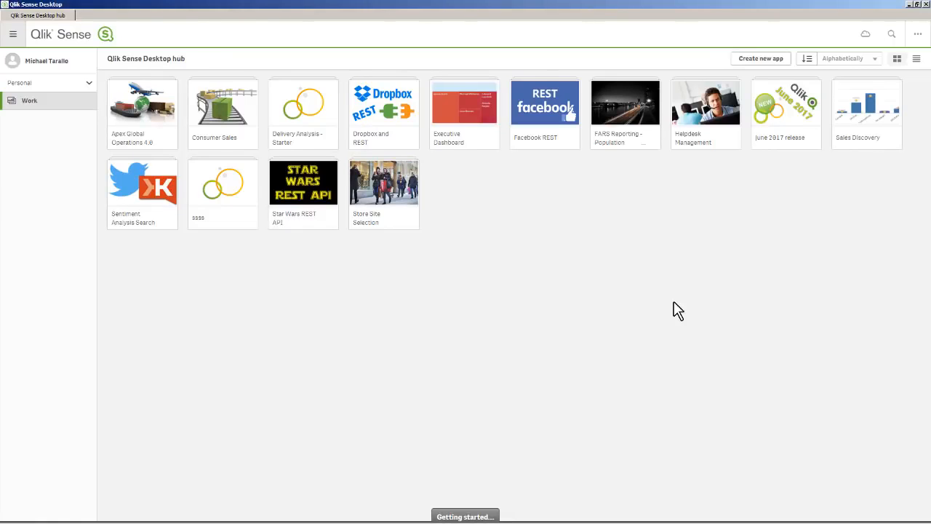
# - Open the june 2017 release app and choose smart_orders.xls from the C drive's sample folder as its data source
pyautogui.click(792, 116)
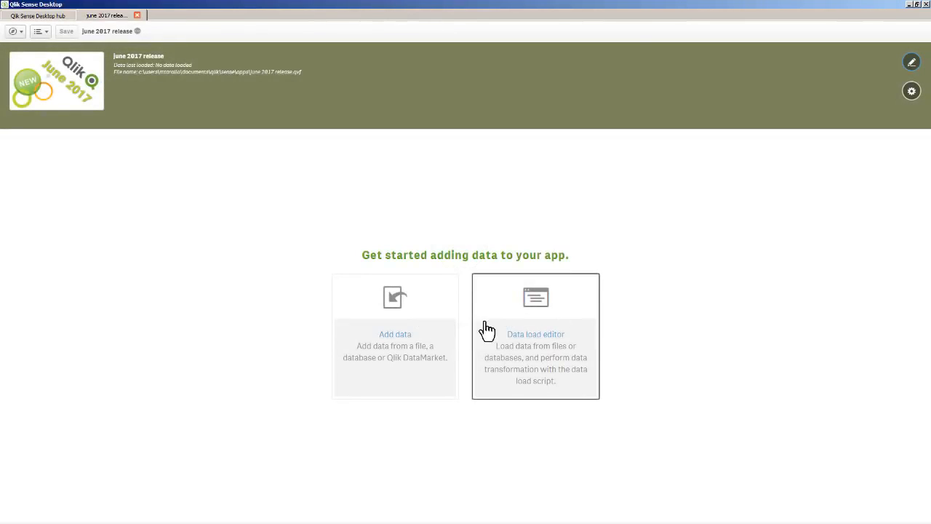
pyautogui.click(408, 341)
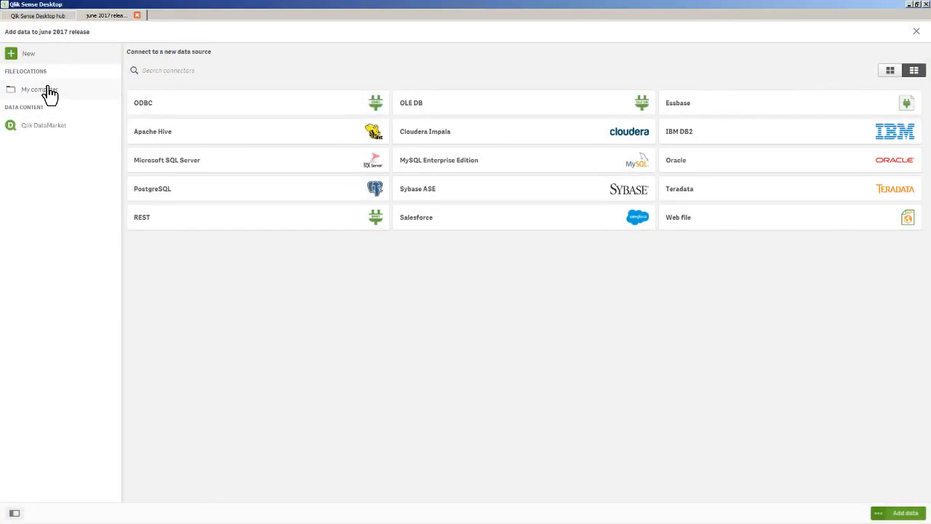
pyautogui.click(48, 90)
pyautogui.click(145, 138)
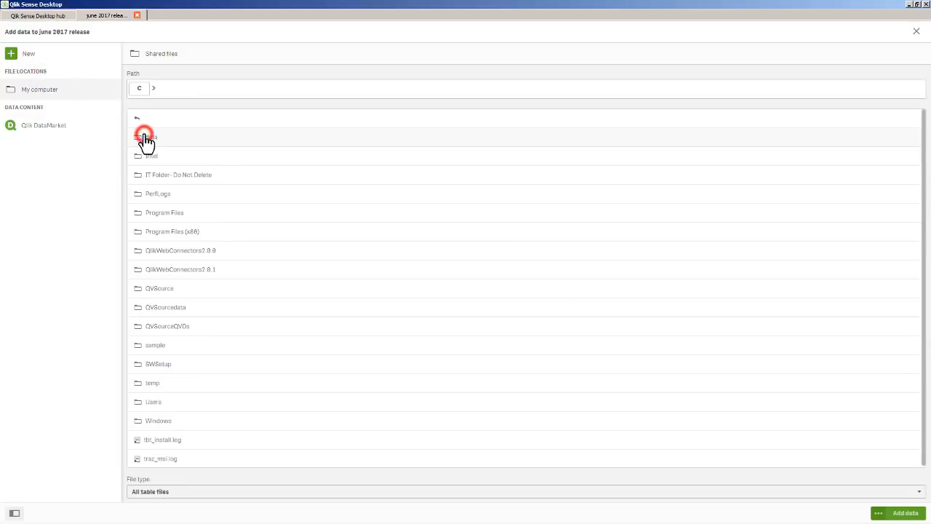
pyautogui.click(157, 346)
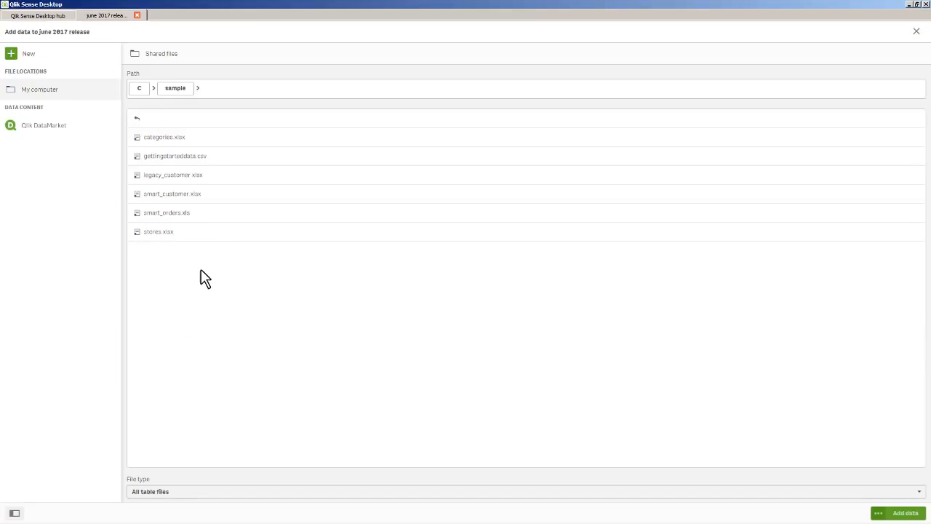
pyautogui.click(196, 217)
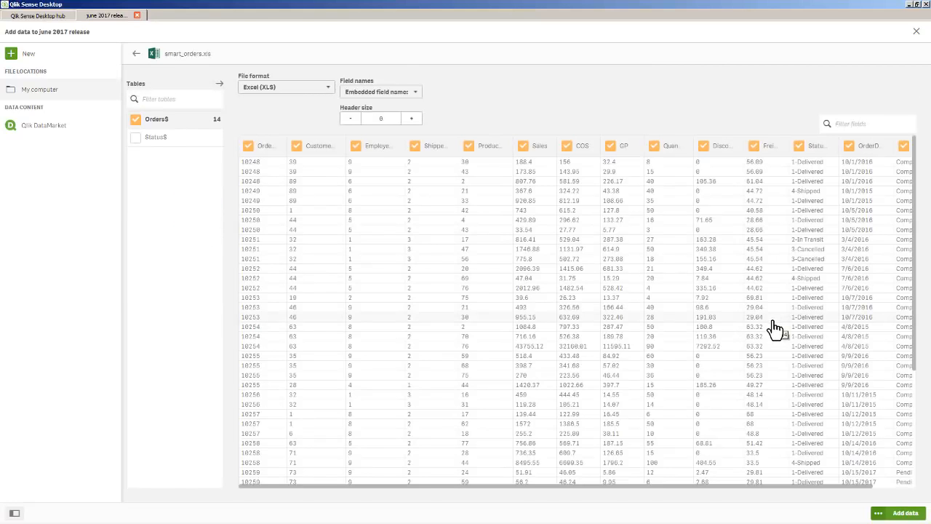
# - Add the Orders$ table to the app with data profiling enabled
pyautogui.click(434, 146)
pyautogui.click(449, 128)
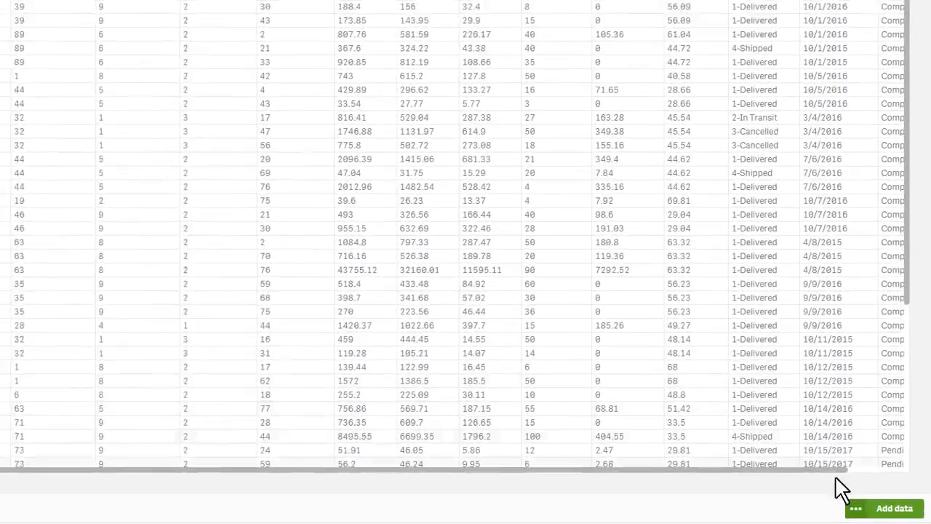
pyautogui.click(856, 509)
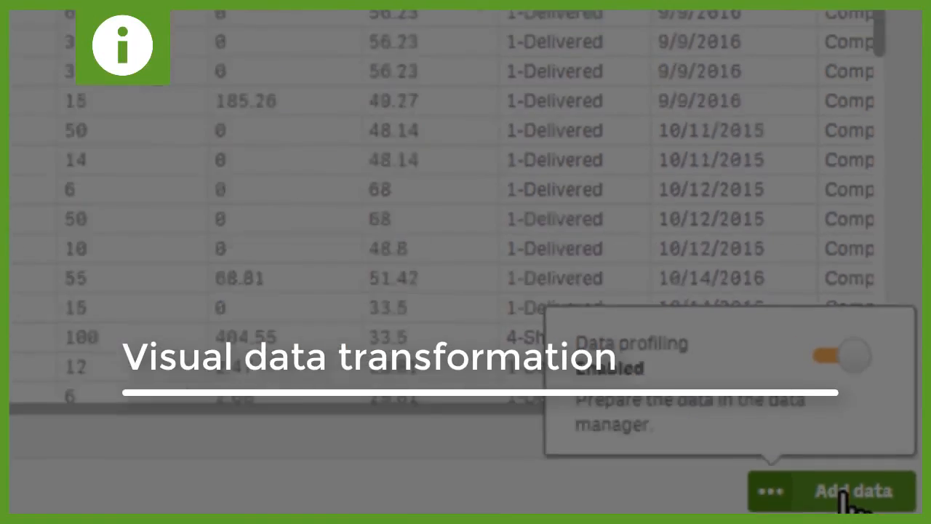
pyautogui.click(765, 466)
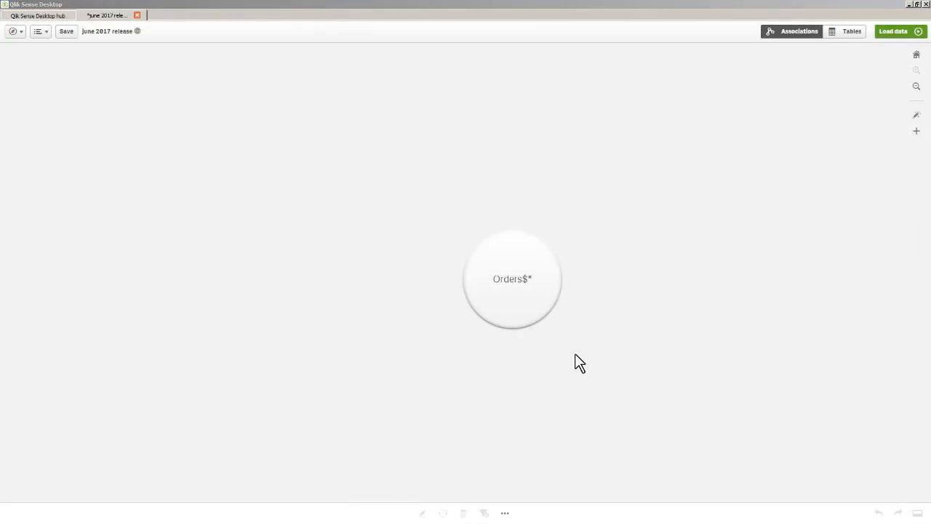
# - Preview the Orders$ table in the Associations and Tables views and open it for editing
pyautogui.click(539, 308)
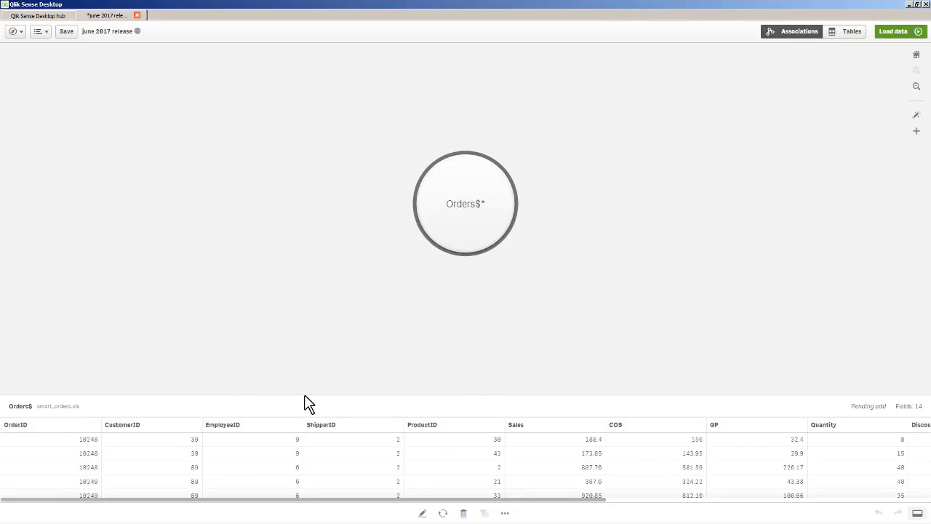
pyautogui.click(846, 35)
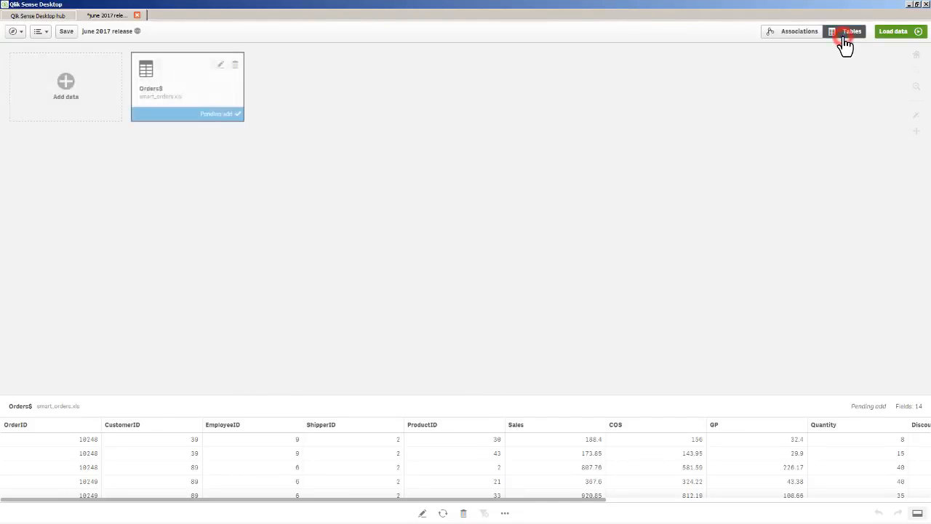
pyautogui.click(808, 36)
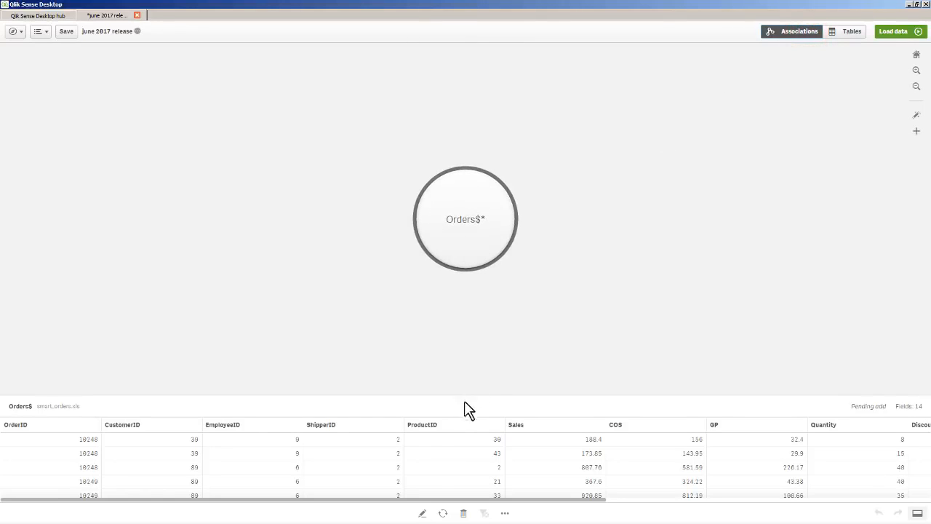
pyautogui.click(422, 513)
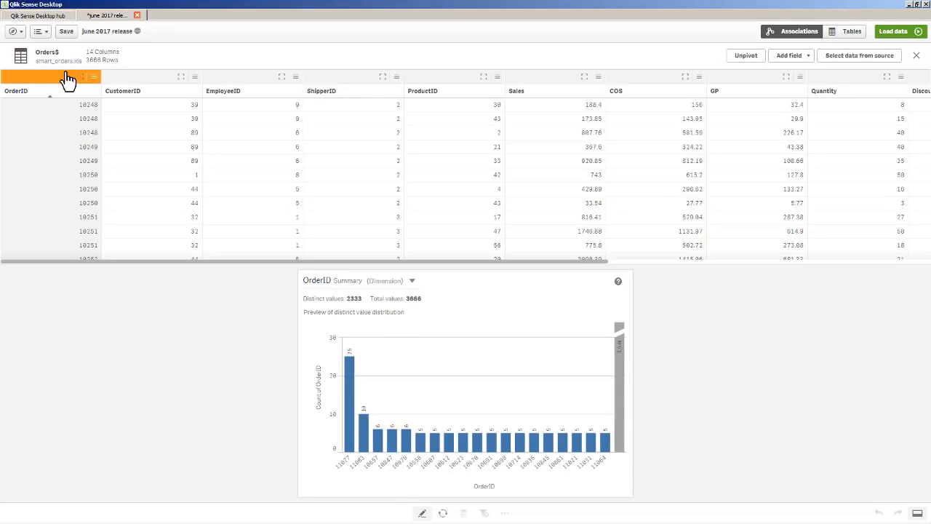
# - Group the values of the Sales field into 3 buckets
pyautogui.click(545, 79)
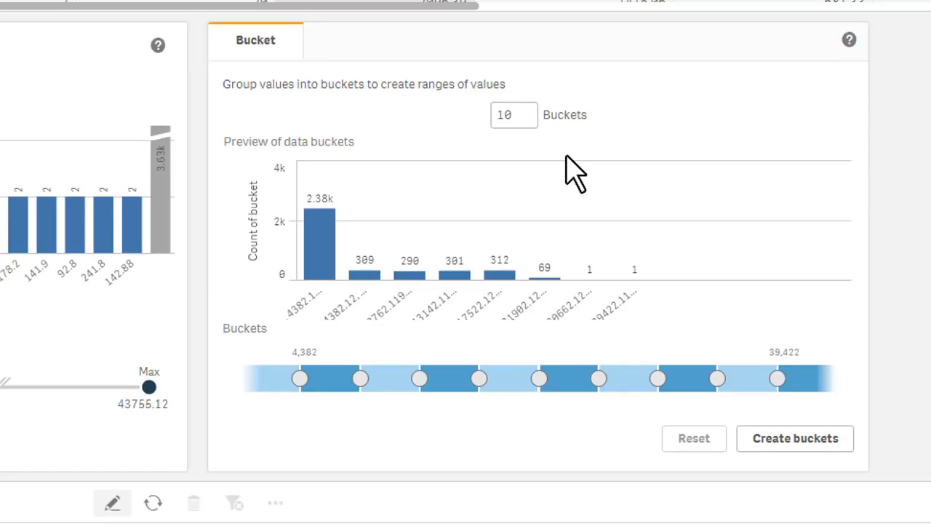
pyautogui.moveTo(515, 115); pyautogui.dragTo(484, 116)
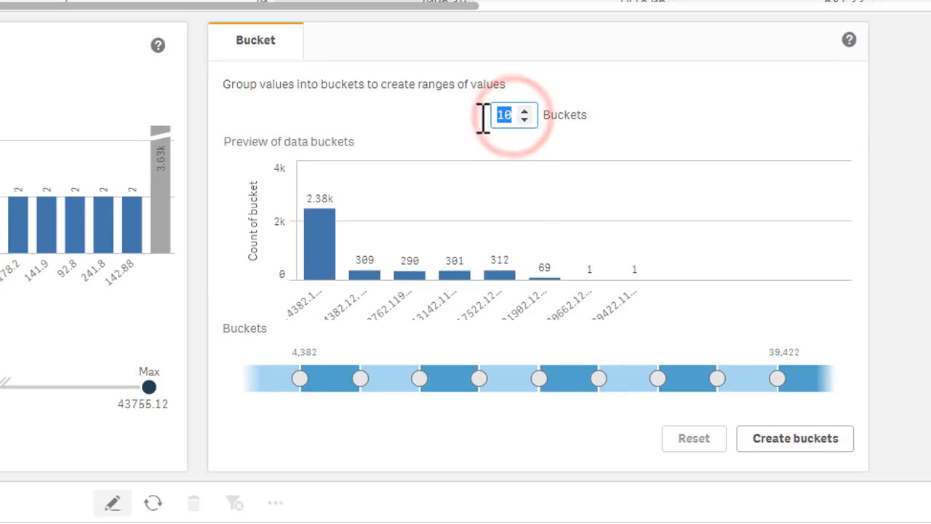
pyautogui.write('3')
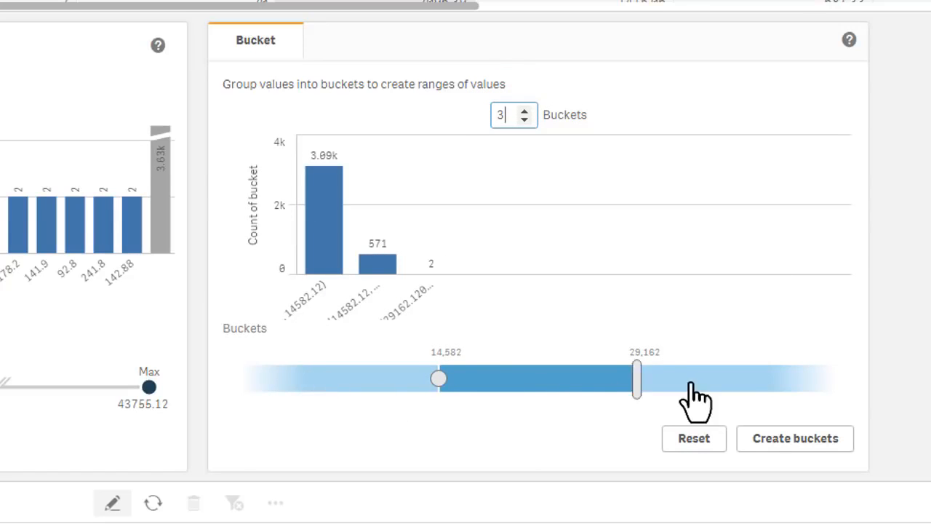
# - Name the three Sales buckets Small, Medium and Large, from the lowest range to the highest
pyautogui.click(348, 378)
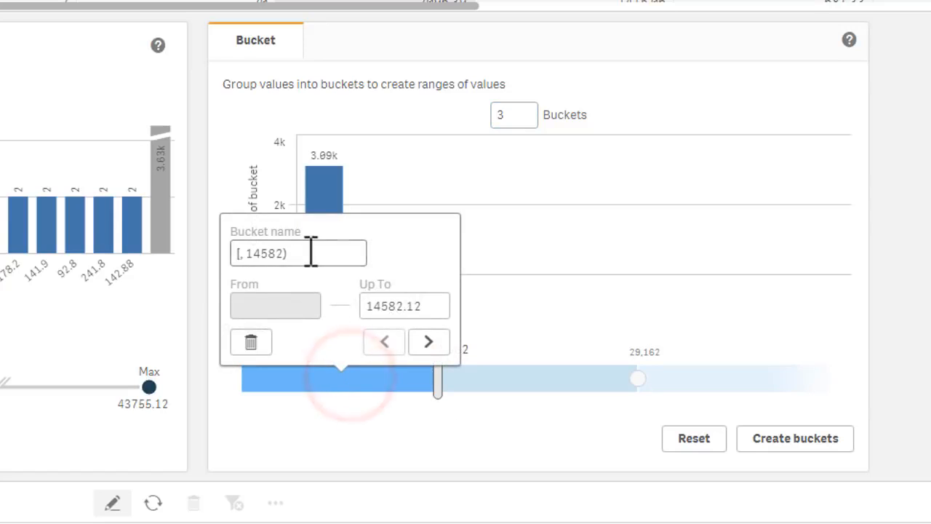
pyautogui.click(311, 253)
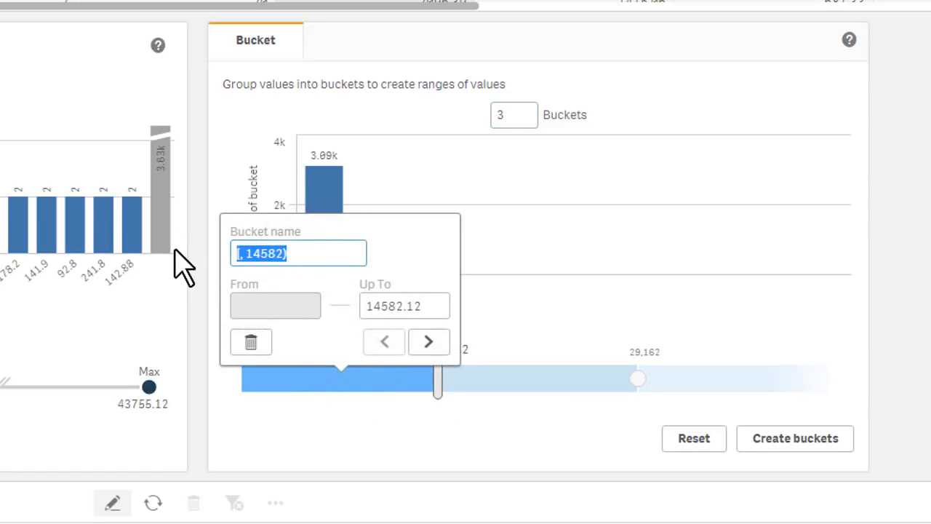
pyautogui.write('Small')
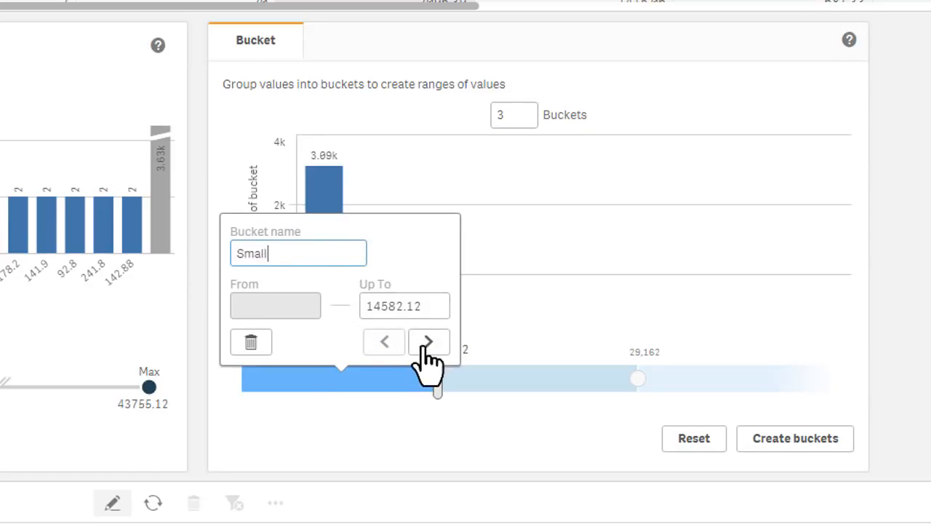
pyautogui.click(428, 342)
pyautogui.click(502, 252)
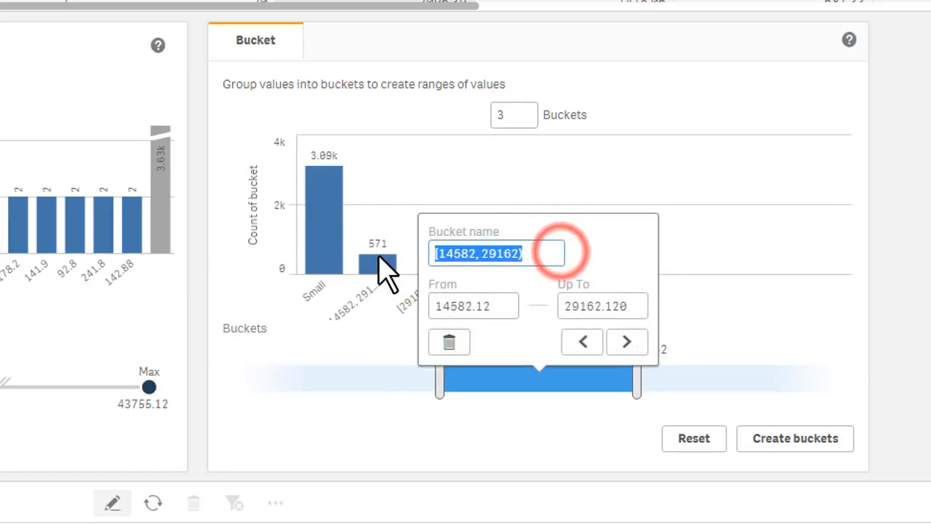
pyautogui.write('Medium')
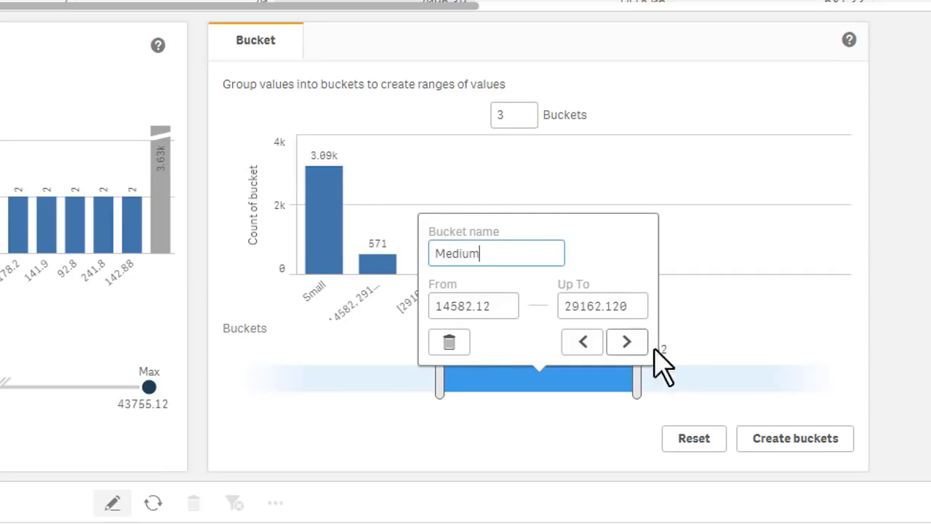
pyautogui.click(627, 342)
pyautogui.click(714, 254)
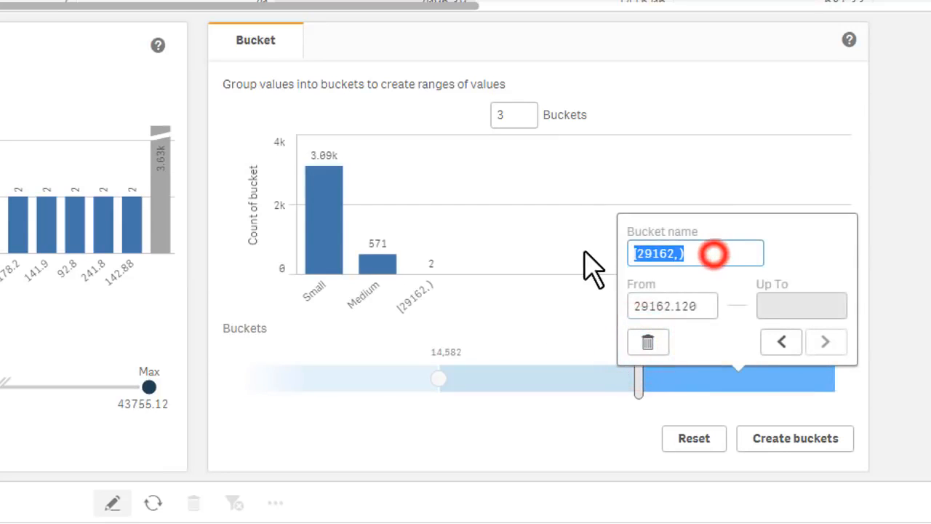
pyautogui.write('Large')
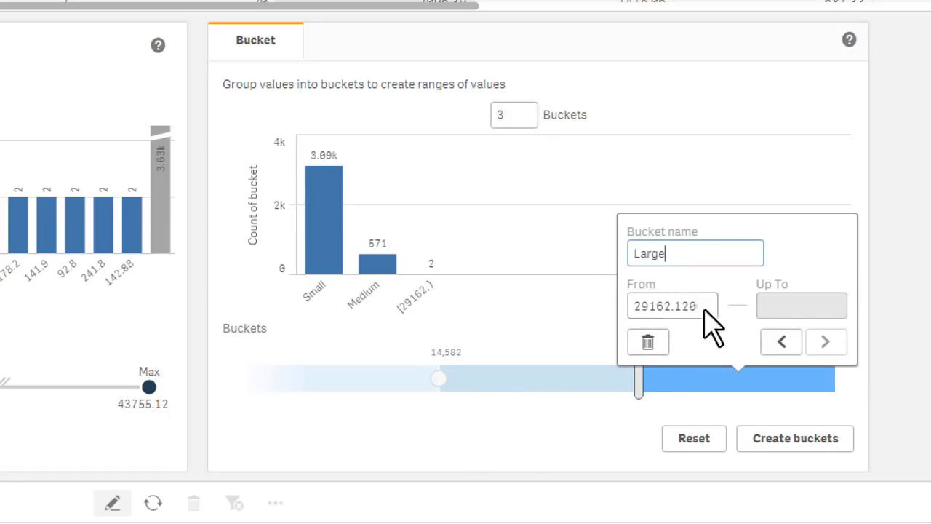
pyautogui.click(607, 445)
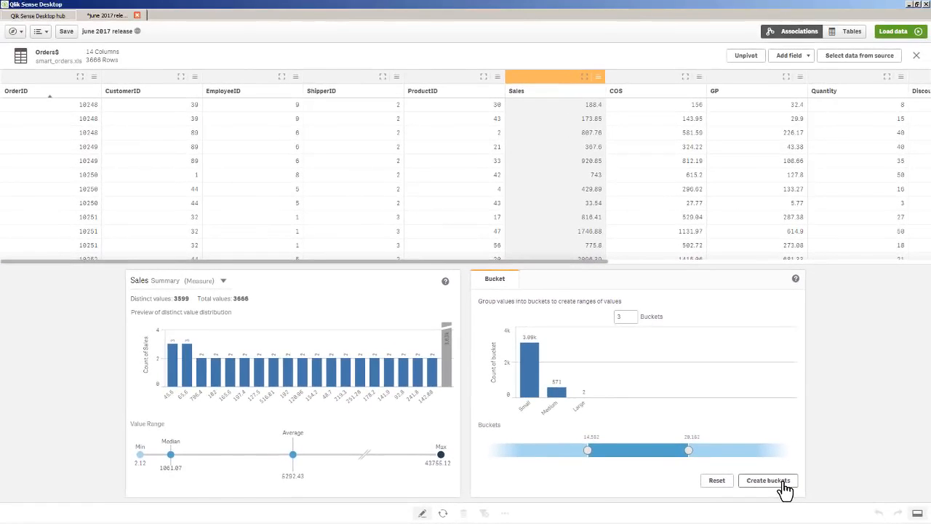
# - Create a new field from the Sales buckets and rename it Deal Sise
pyautogui.click(783, 481)
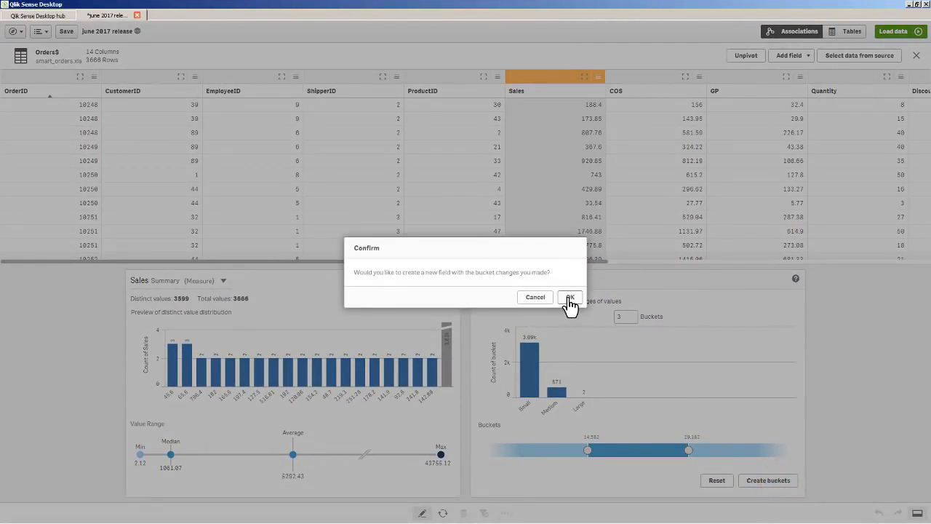
pyautogui.click(570, 298)
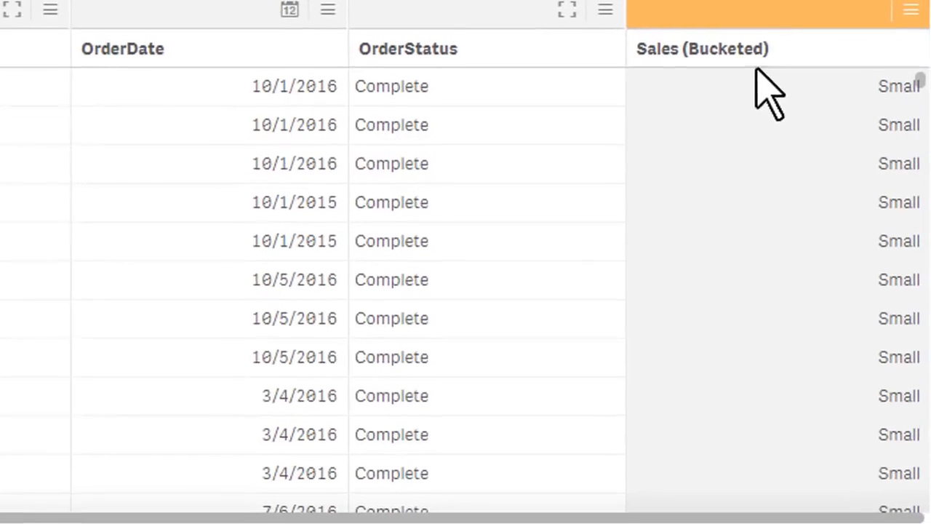
pyautogui.click(786, 51)
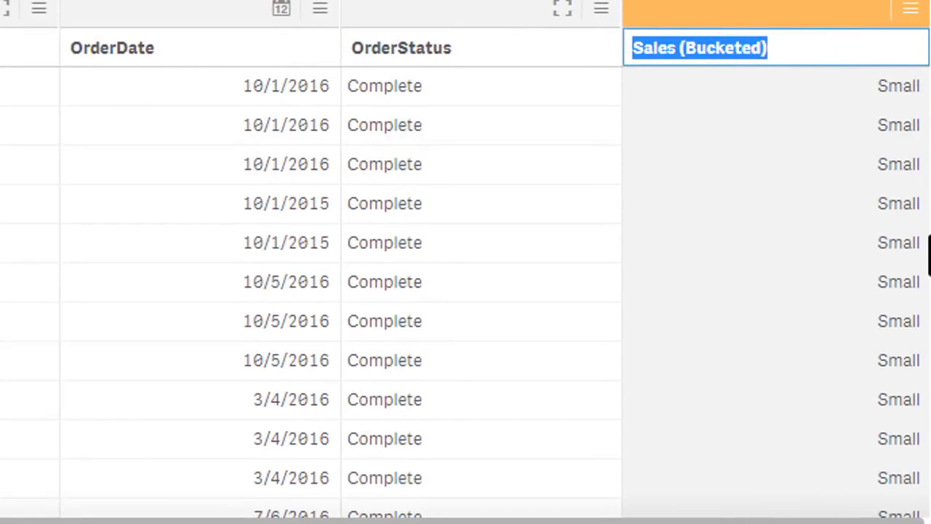
pyautogui.write('Deal Szie')
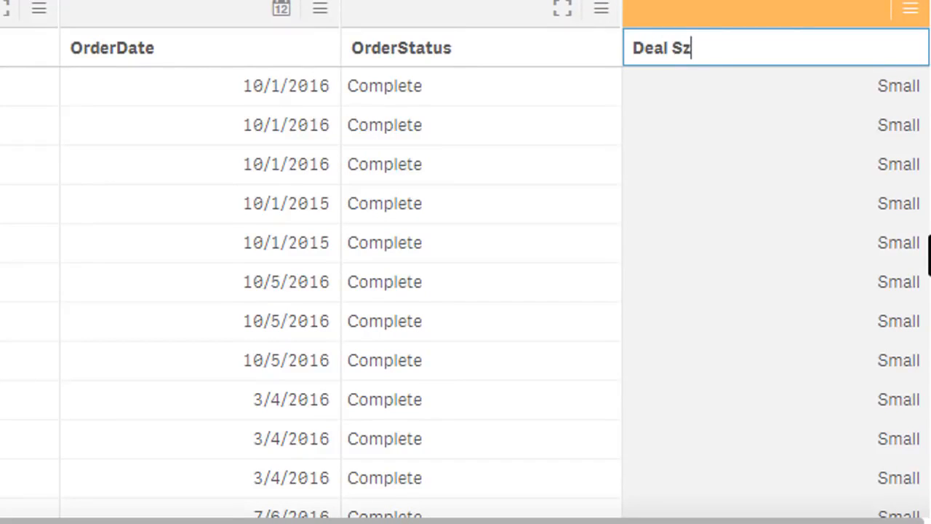
pyautogui.press('BackSpace')
pyautogui.press('BackSpace')
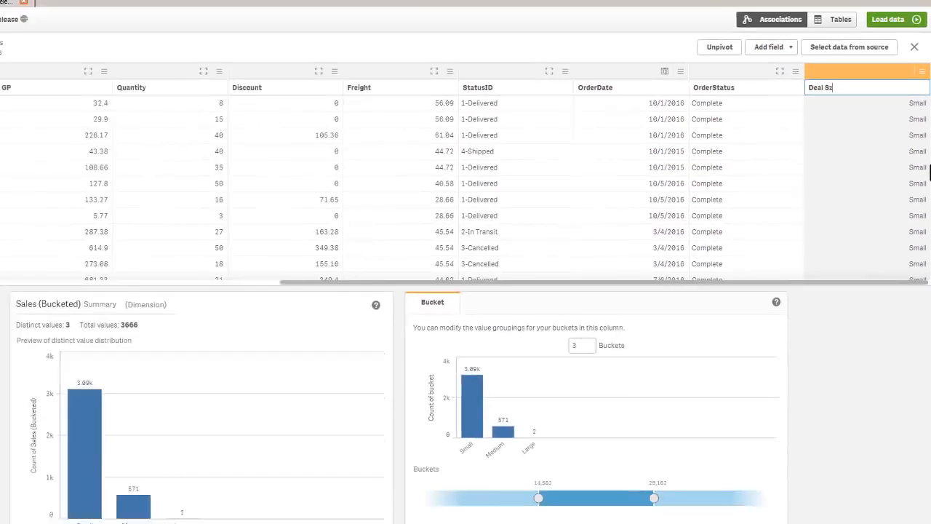
pyautogui.press('BackSpace')
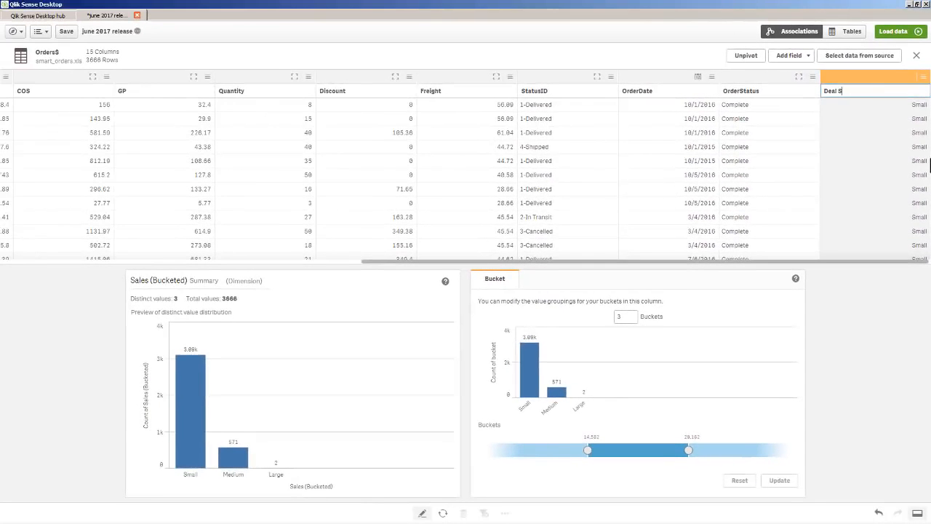
pyautogui.write('ise')
pyautogui.press('Return')
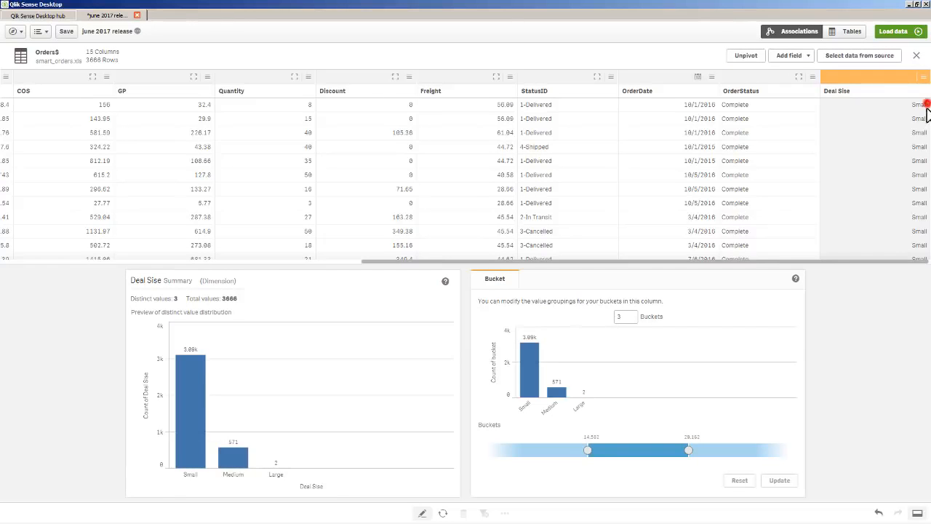
pyautogui.moveTo(926, 109)
pyautogui.mouseDown()
pyautogui.moveTo(925, 264)
pyautogui.moveTo(927, 105)
pyautogui.mouseUp()
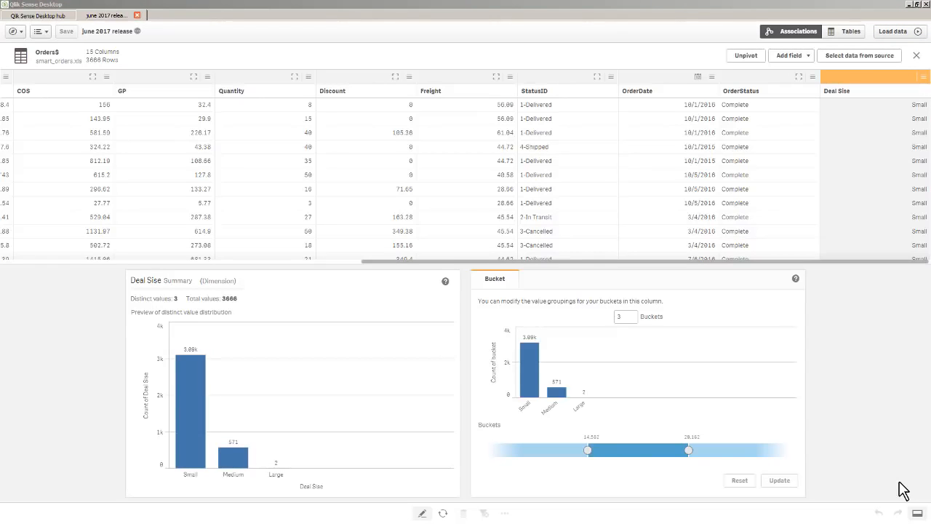
# - Add the Customers and Products tables from smart_customer.xlsx to the app's data
pyautogui.click(797, 36)
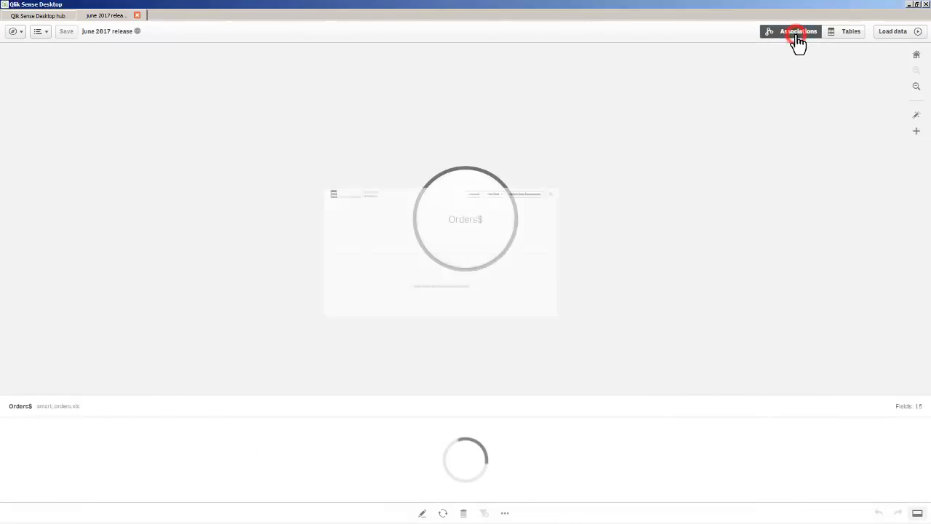
pyautogui.click(918, 139)
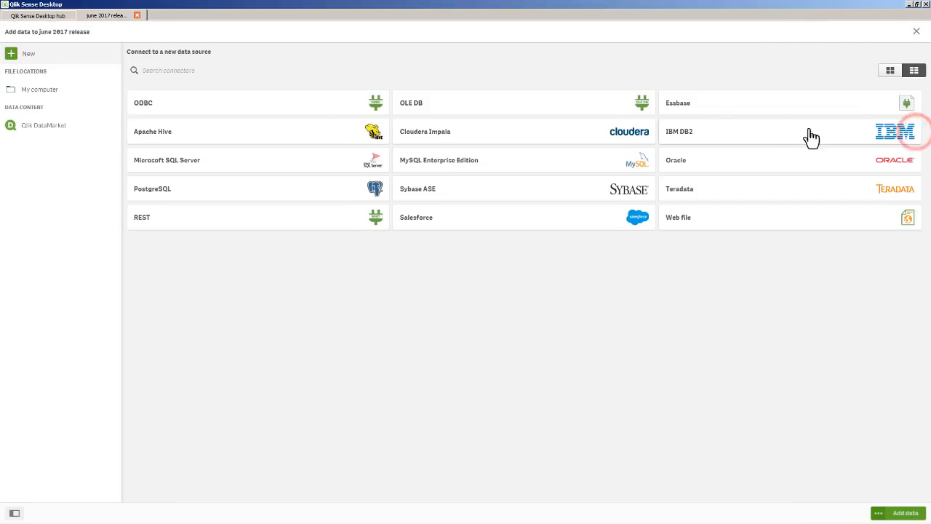
pyautogui.click(53, 98)
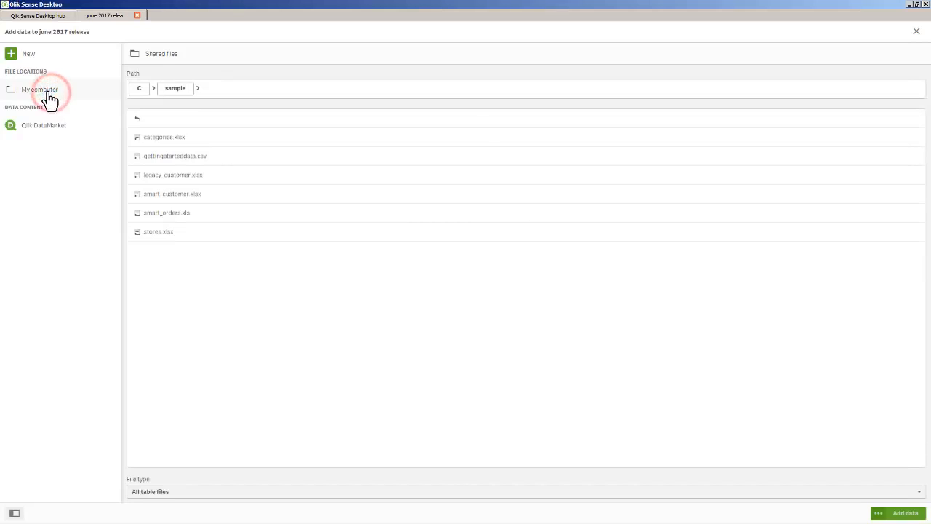
pyautogui.click(165, 194)
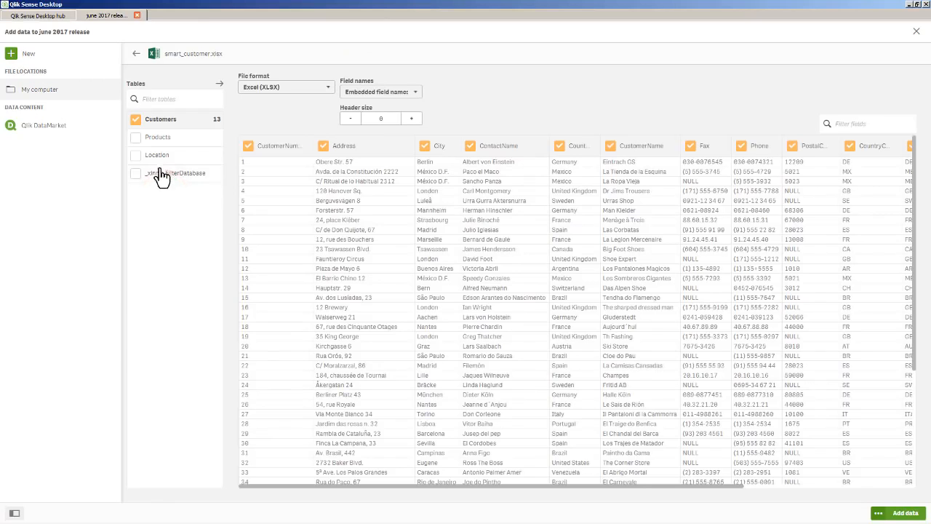
pyautogui.click(136, 138)
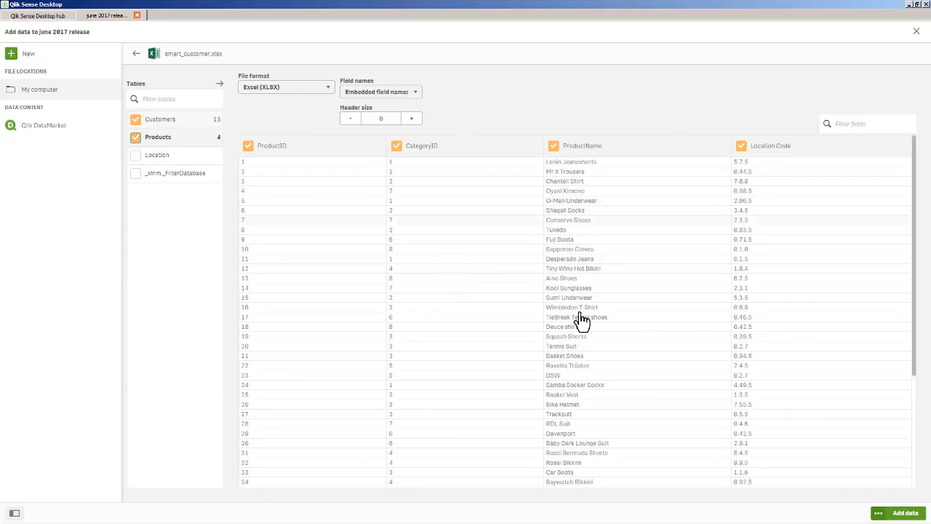
pyautogui.click(902, 513)
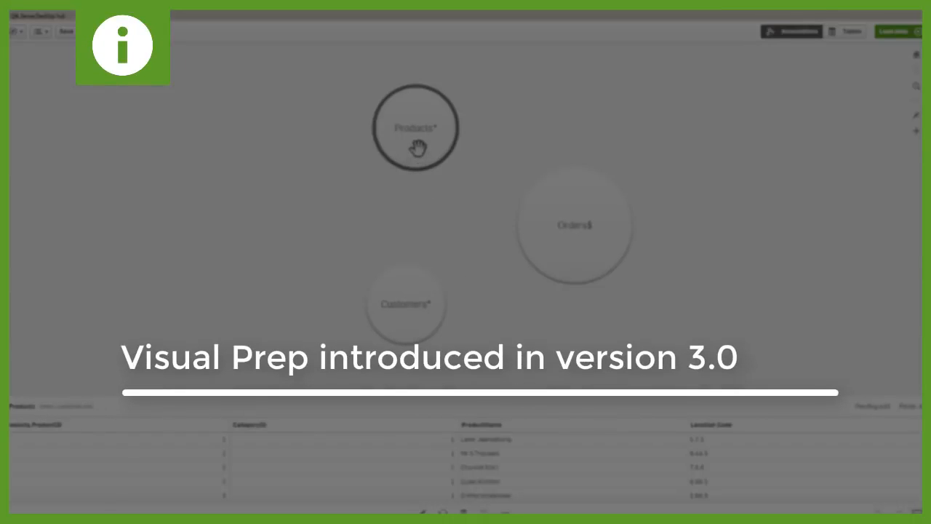
# - Preview the recommended associations of the Products table and open that table for editing
pyautogui.click(418, 147)
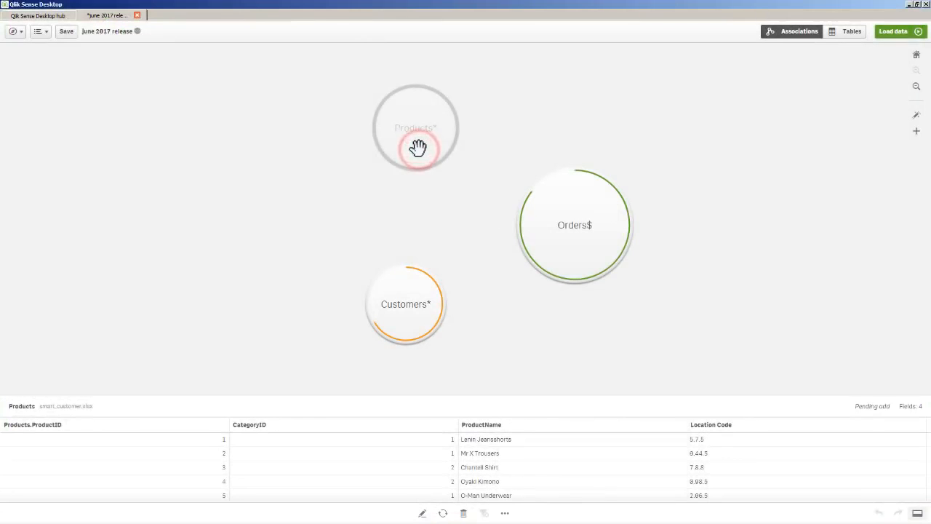
pyautogui.moveTo(418, 150); pyautogui.dragTo(445, 181)
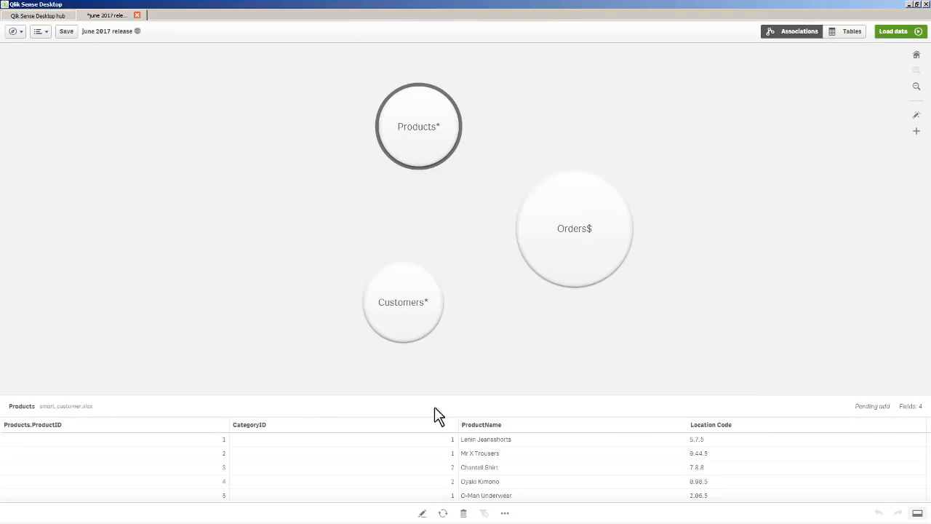
pyautogui.click(423, 514)
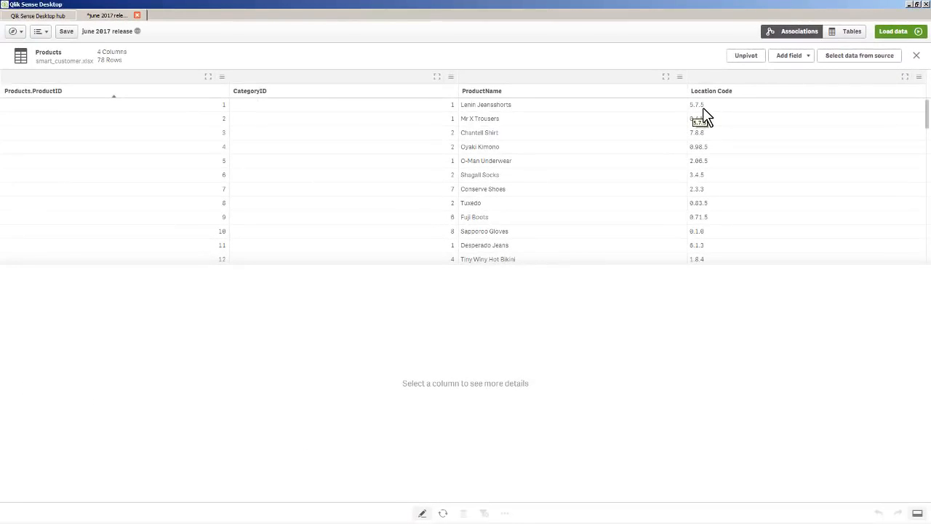
# - Select the Location Code field and review its options for setting nulls, ordering and splitting values
pyautogui.click(710, 78)
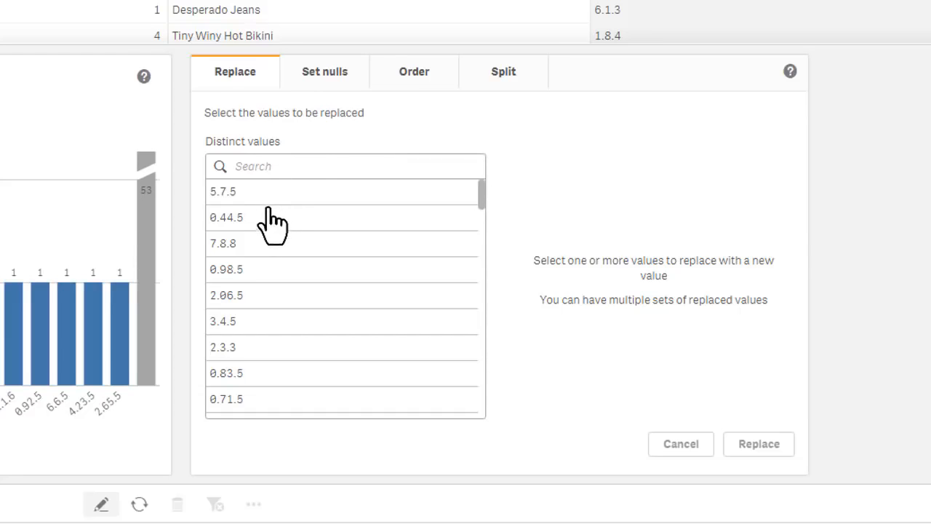
pyautogui.click(328, 80)
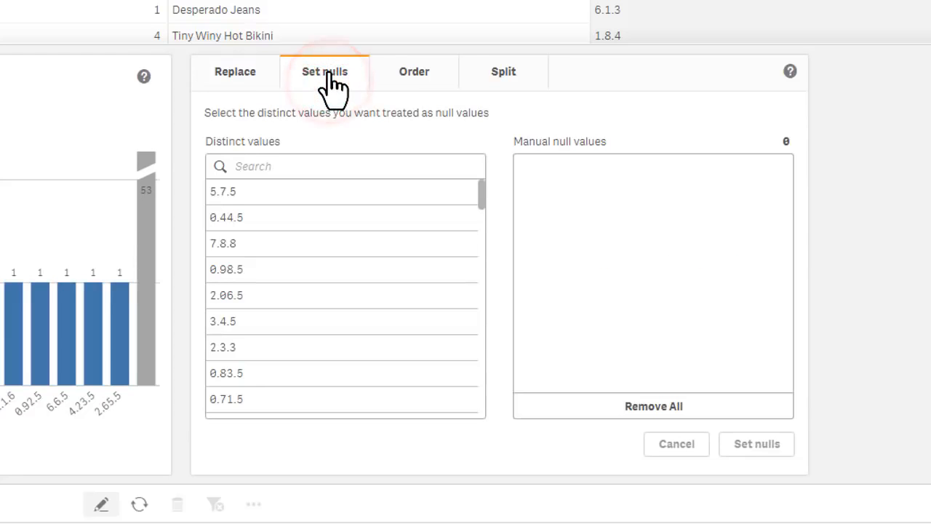
pyautogui.click(431, 77)
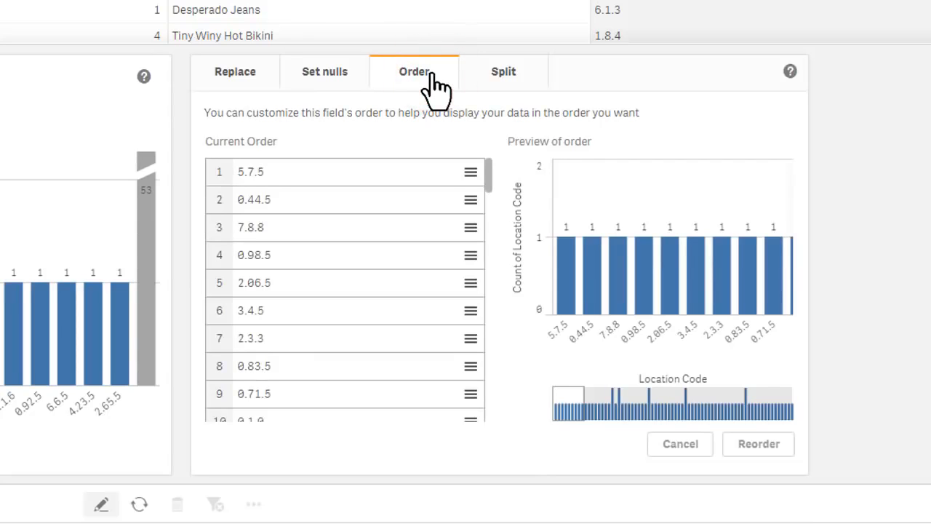
pyautogui.click(509, 90)
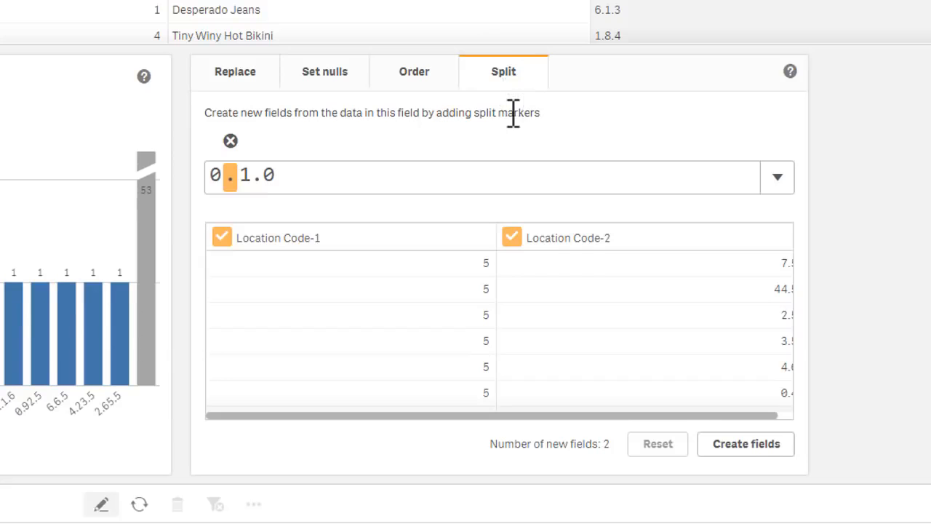
# - Replace the suggested split marker for Location Code with markers on all instances of the period
pyautogui.click(232, 142)
pyautogui.doubleClick(229, 182)
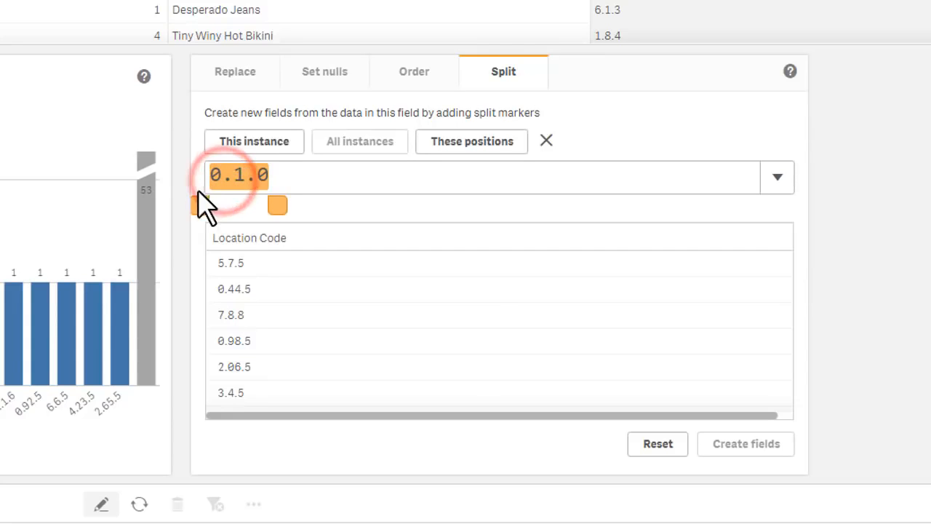
pyautogui.moveTo(201, 205); pyautogui.dragTo(211, 205)
pyautogui.moveTo(277, 205); pyautogui.dragTo(243, 205)
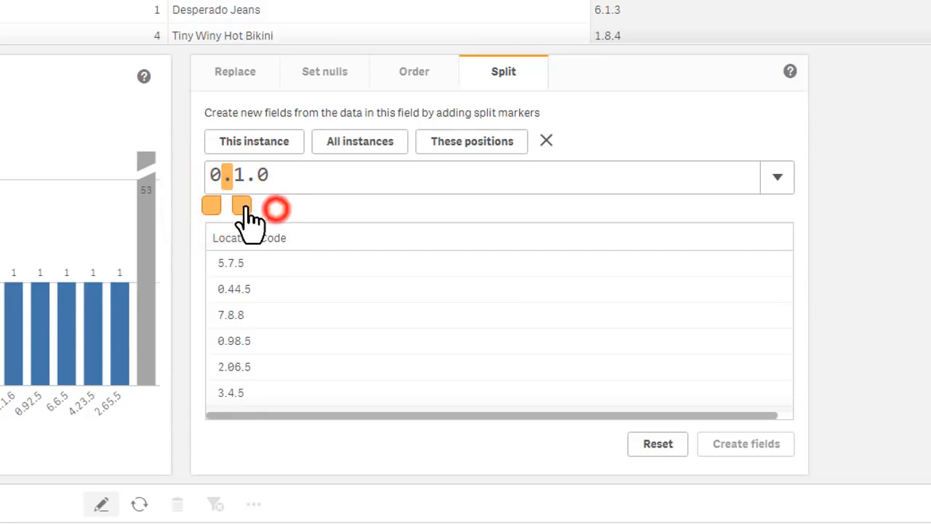
pyautogui.click(367, 145)
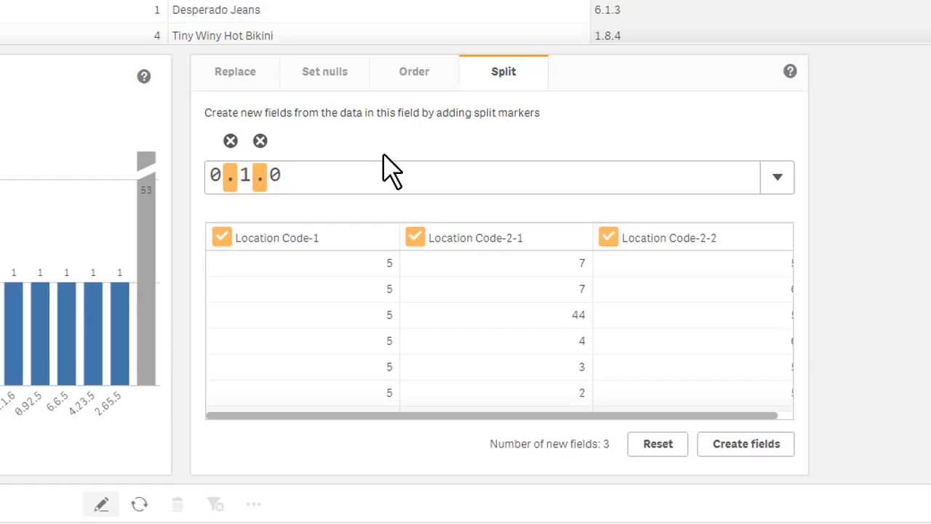
# - Name the three split parts of Location Code Aisle, Bay and Bin, and create them as new fields
pyautogui.click(343, 235)
pyautogui.write('Asi')
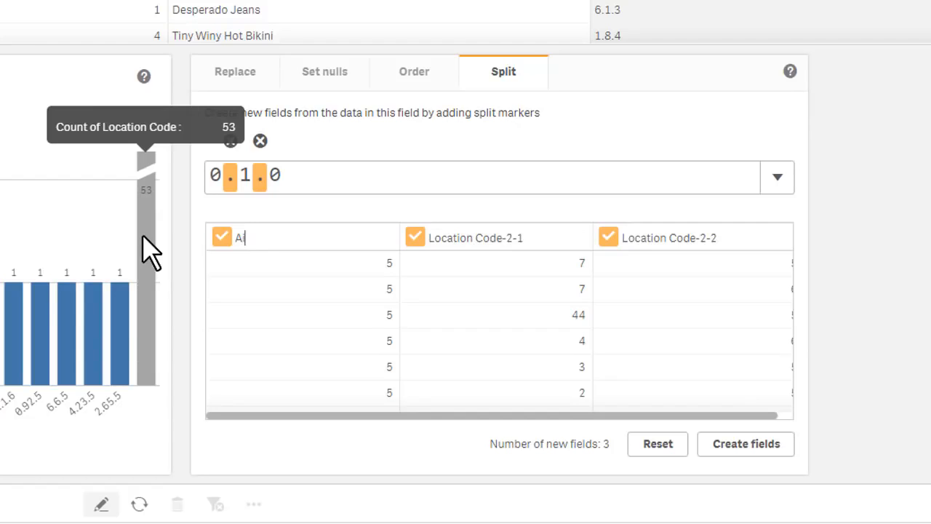
pyautogui.write('le')
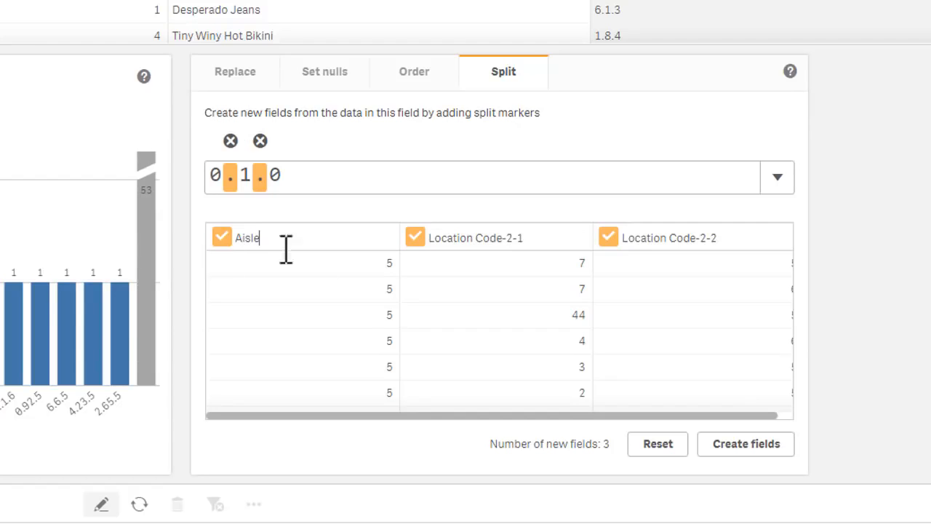
pyautogui.click(478, 231)
pyautogui.click(545, 237)
pyautogui.write('Bay')
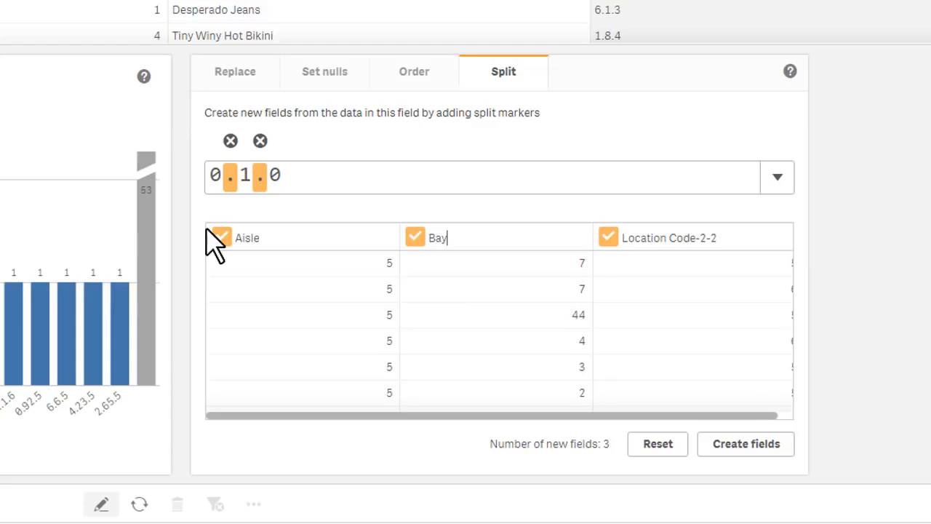
pyautogui.click(672, 234)
pyautogui.click(732, 236)
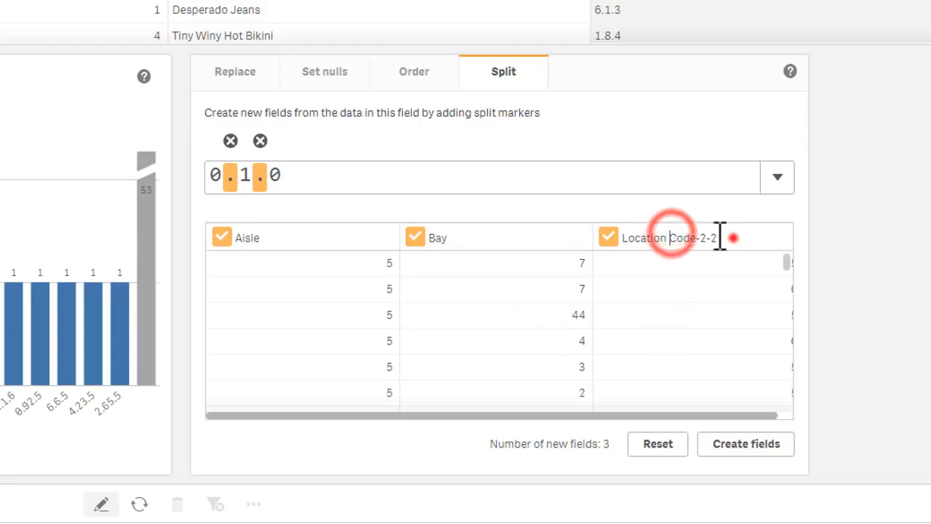
pyautogui.write('Bun')
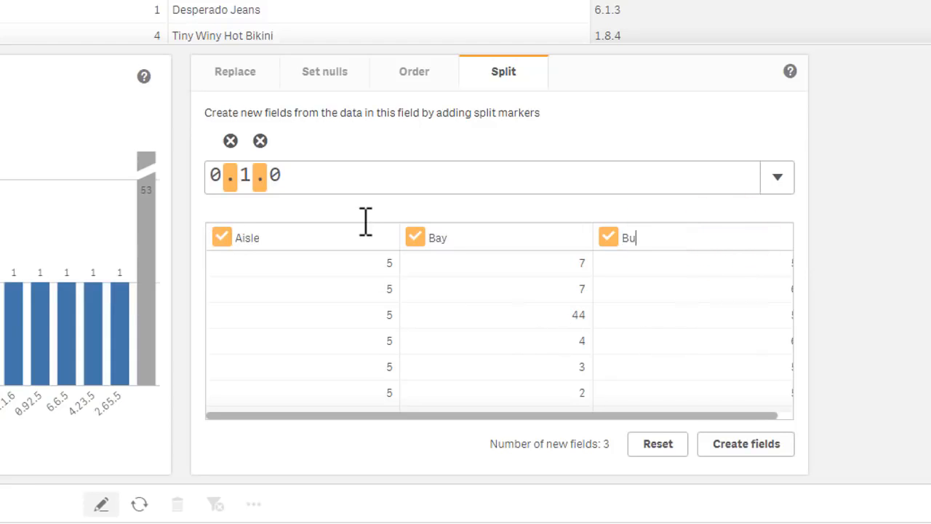
pyautogui.click(757, 447)
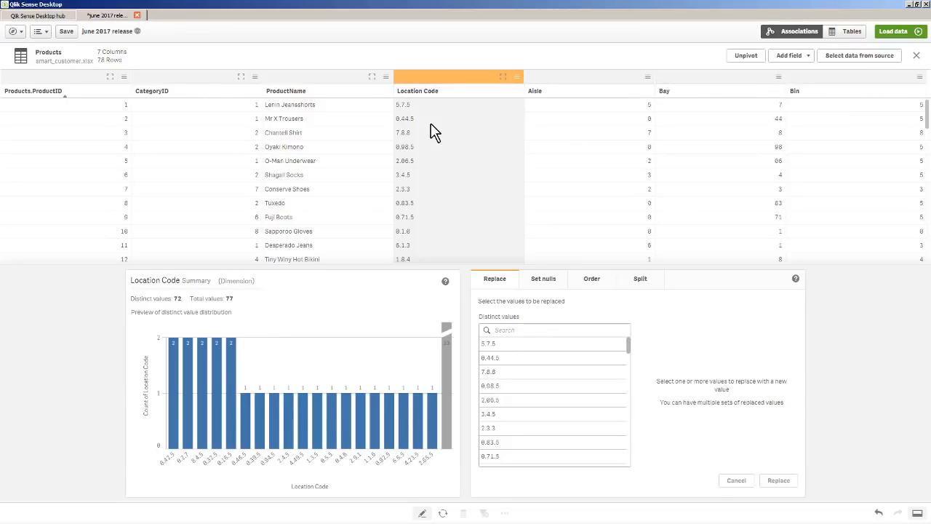
# - Set the value Bow tie in the ProductName field as null and check its row in the Products table
pyautogui.click(332, 78)
pyautogui.scroll(-11, 340, 156)
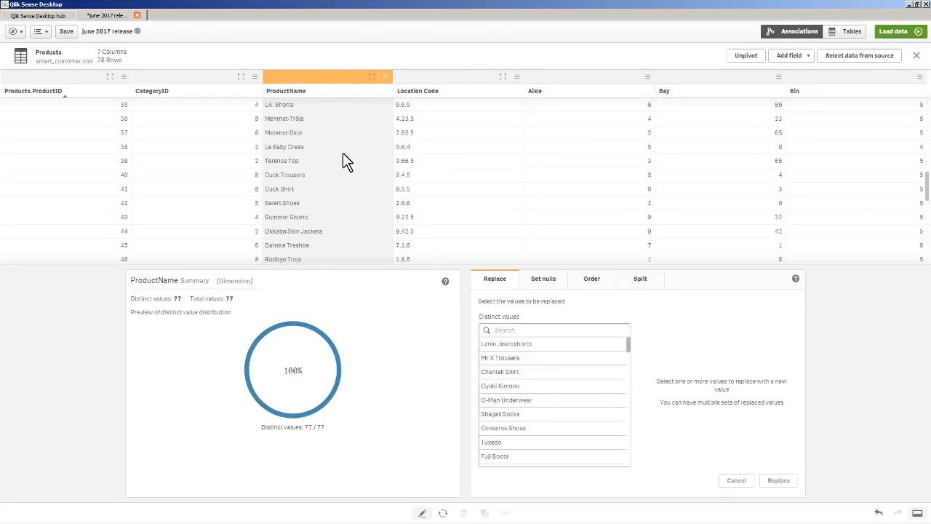
pyautogui.scroll(-3, 342, 175)
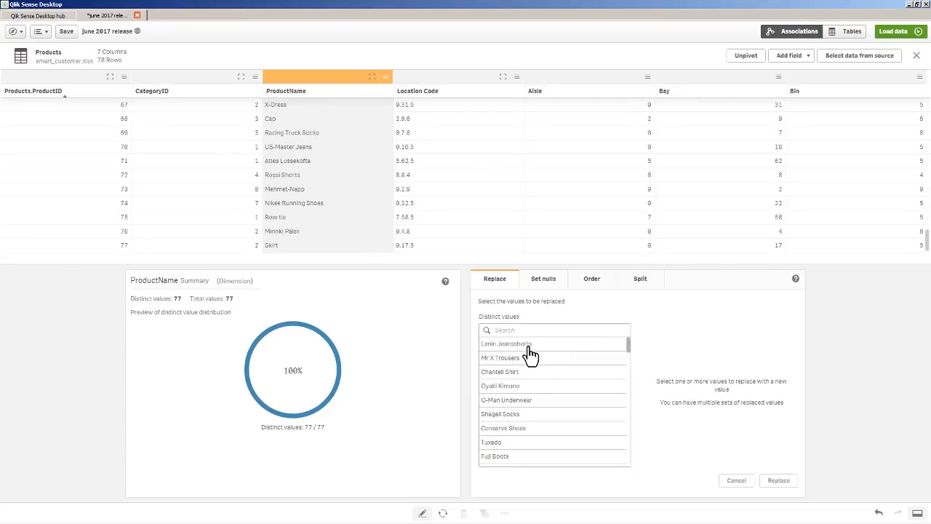
pyautogui.scroll(-1, 534, 354)
pyautogui.scroll(-10, 534, 363)
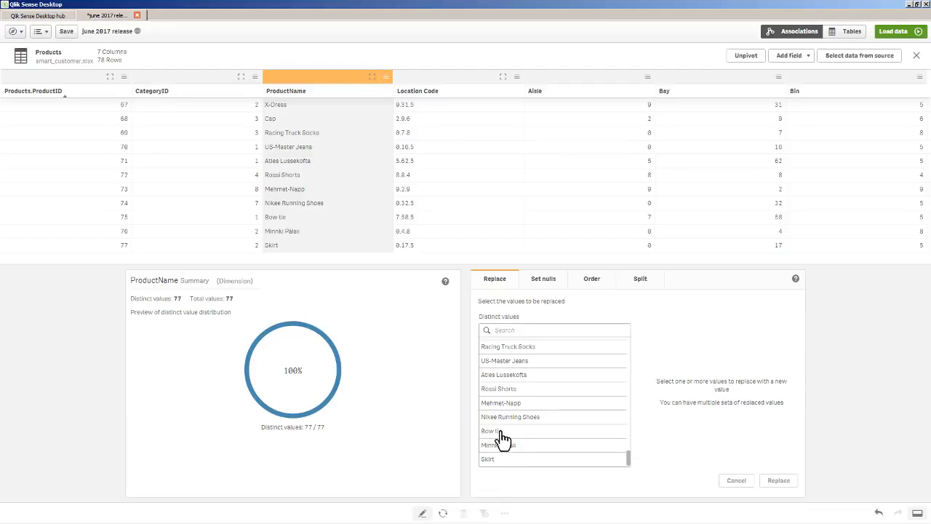
pyautogui.click(502, 432)
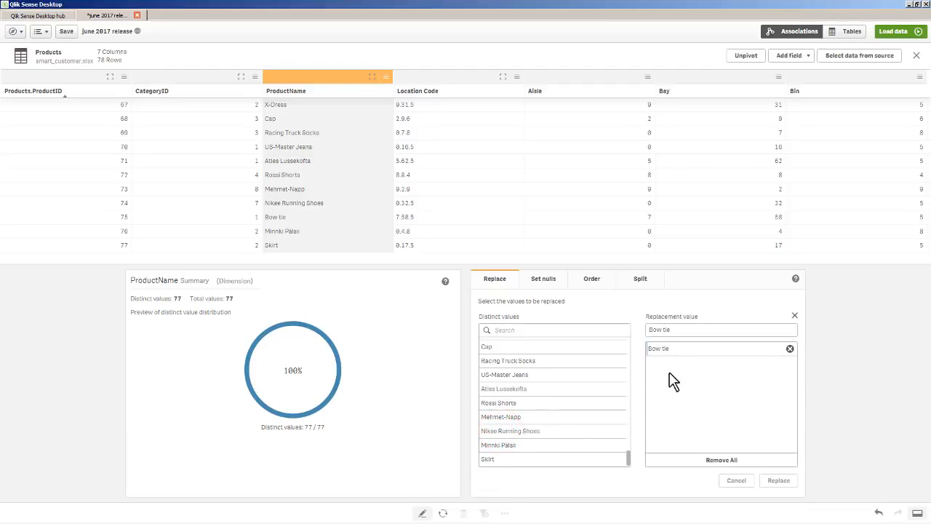
pyautogui.click(575, 307)
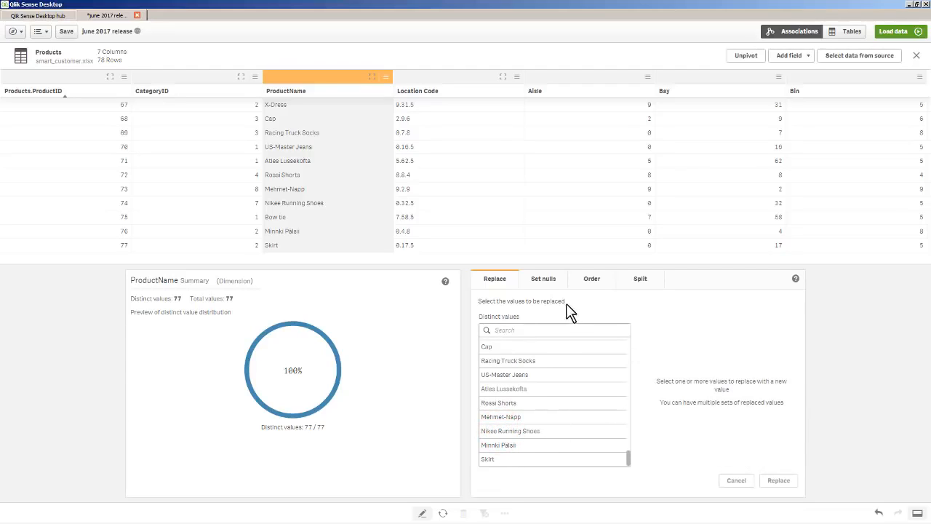
pyautogui.click(543, 280)
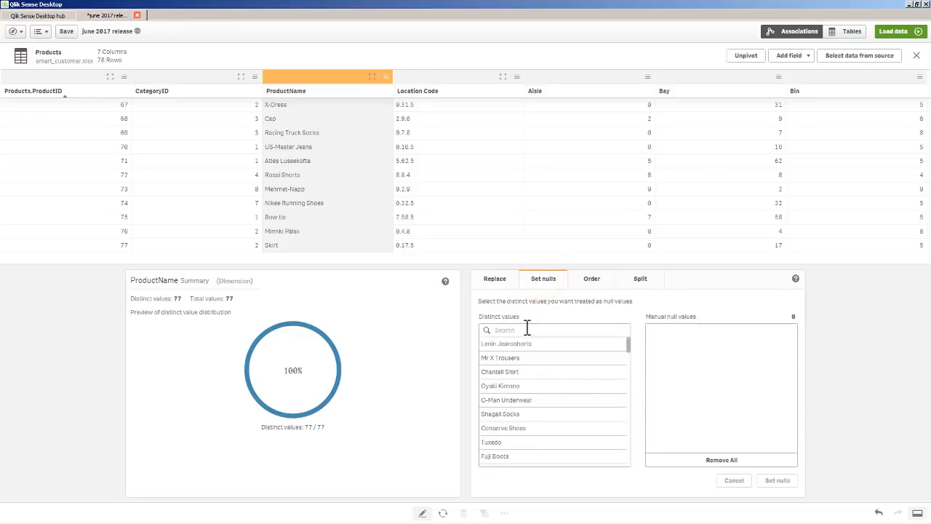
pyautogui.click(524, 328)
pyautogui.write('bow')
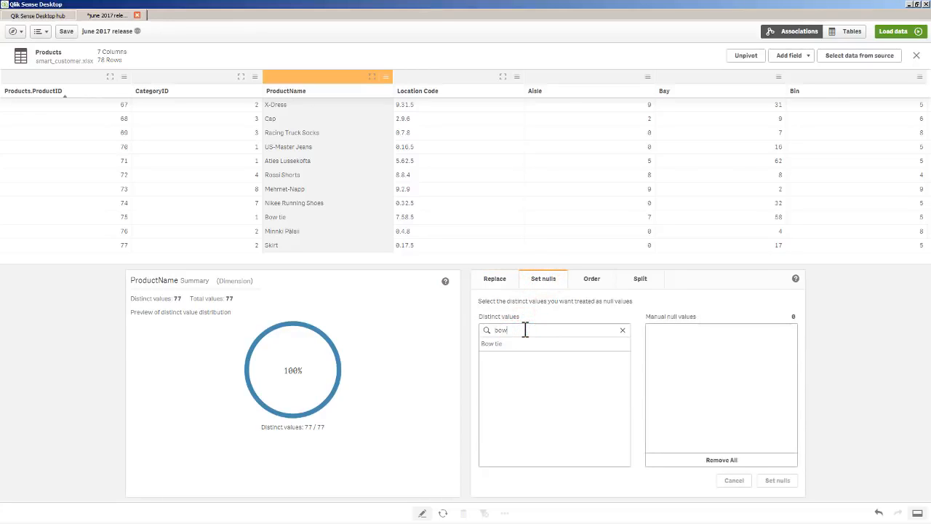
pyautogui.click(534, 343)
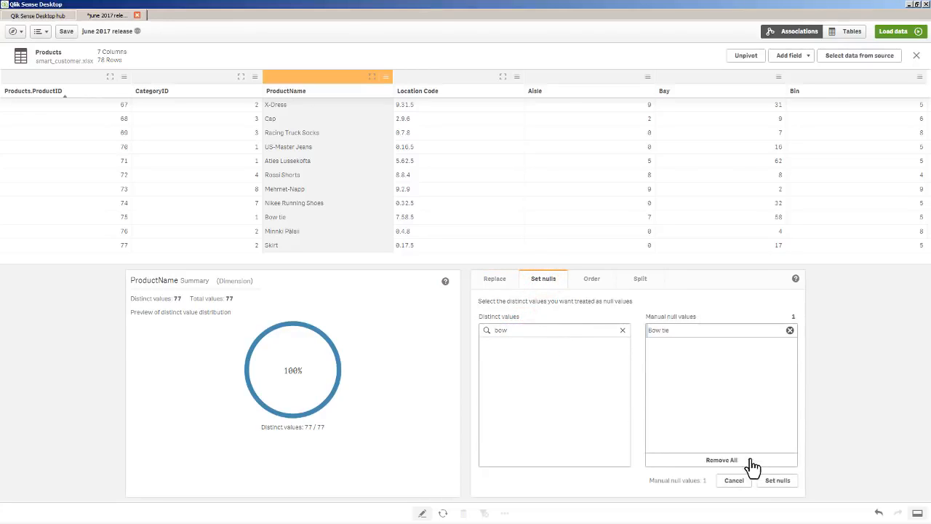
pyautogui.click(775, 482)
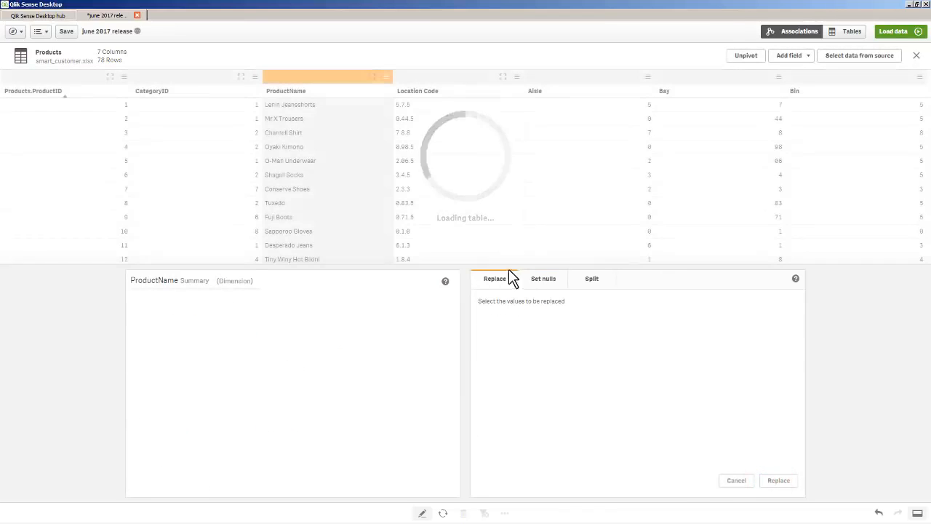
pyautogui.scroll(-10, 368, 134)
pyautogui.scroll(-3, 366, 136)
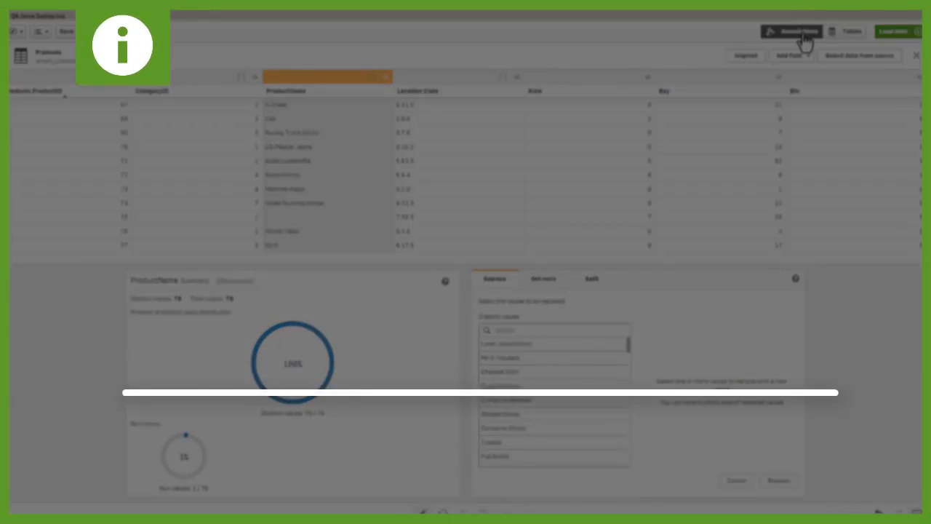
# - Return to the Associations view and switch to the QlikView script editor for clothes.qvw to view its mapping script
pyautogui.click(804, 36)
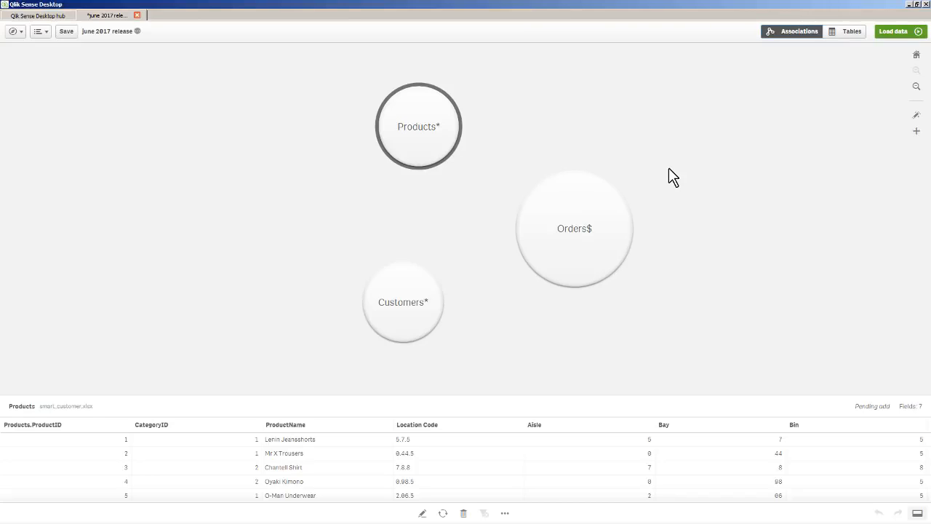
pyautogui.hotkey('alt', 'Tab')
pyautogui.hotkey('alt', 'Tab')
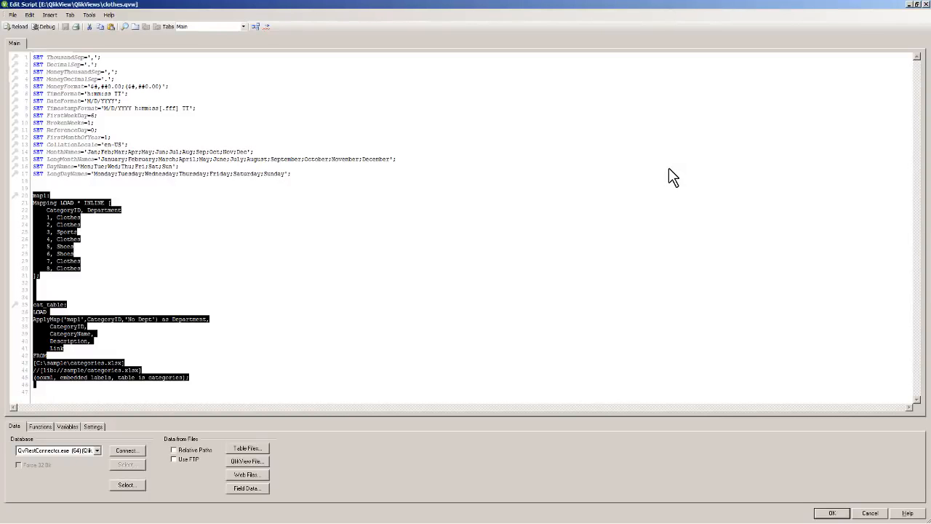
pyautogui.click(341, 239)
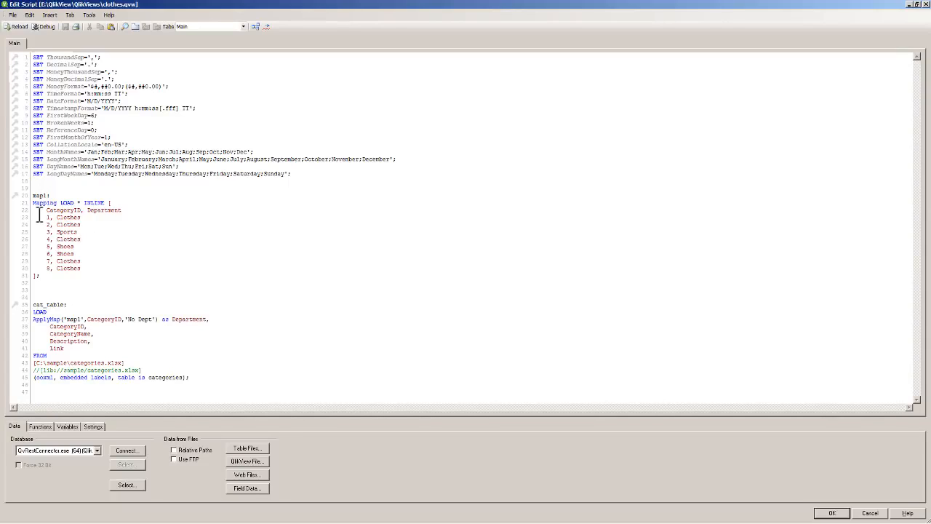
# - Copy the map1 mapping table and the cat_table load statement, and switch to Qlik Sense Desktop
pyautogui.moveTo(33, 195); pyautogui.dragTo(218, 377)
pyautogui.hotkey('ctrl', 'c')
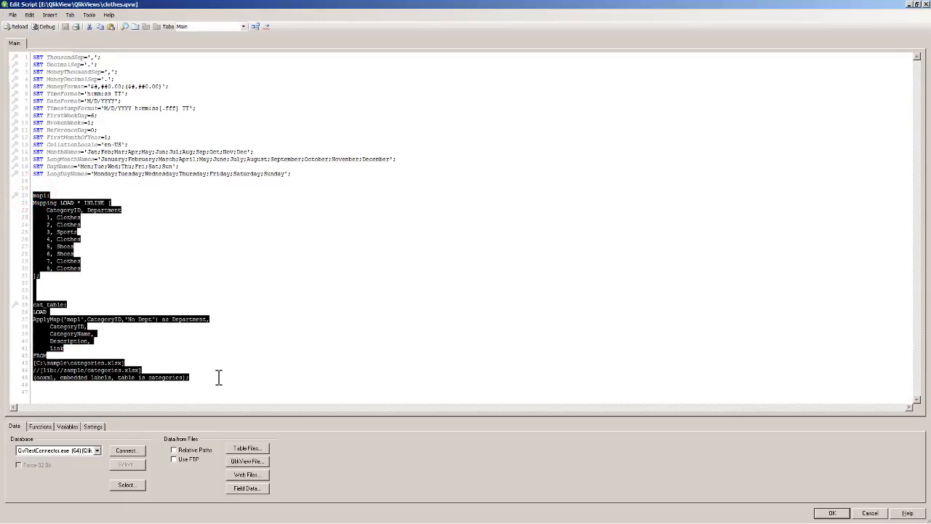
pyautogui.click(135, 253)
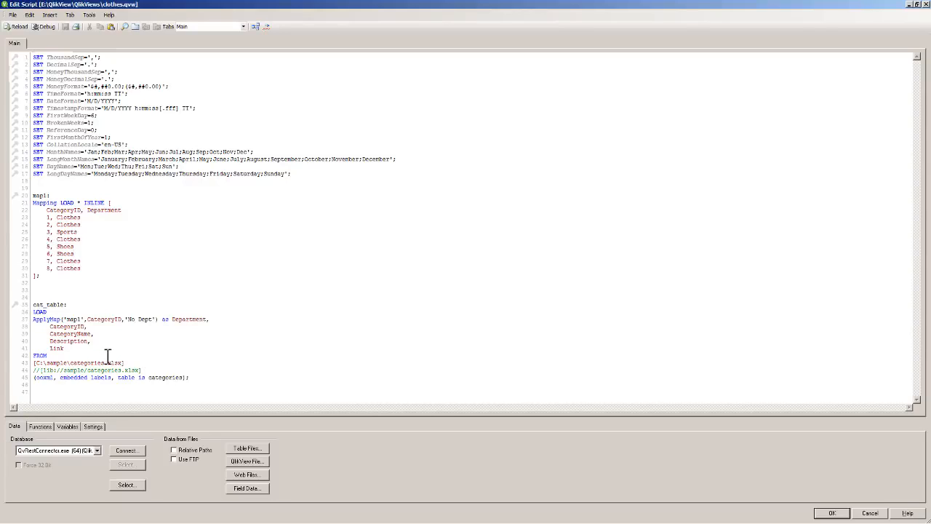
pyautogui.hotkey('alt', 'Tab')
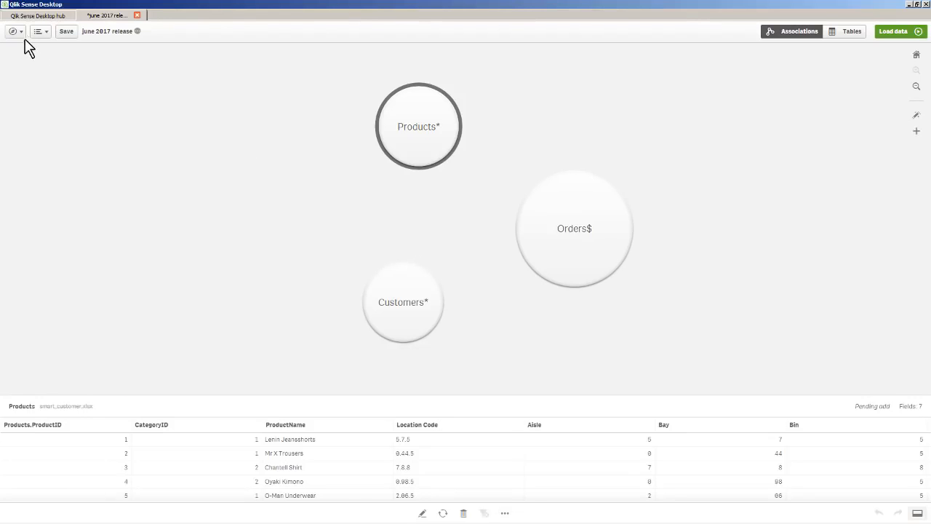
# - Add a section named Scripted Table in the data load editor and paste the copied script into it
pyautogui.click(20, 32)
pyautogui.click(142, 96)
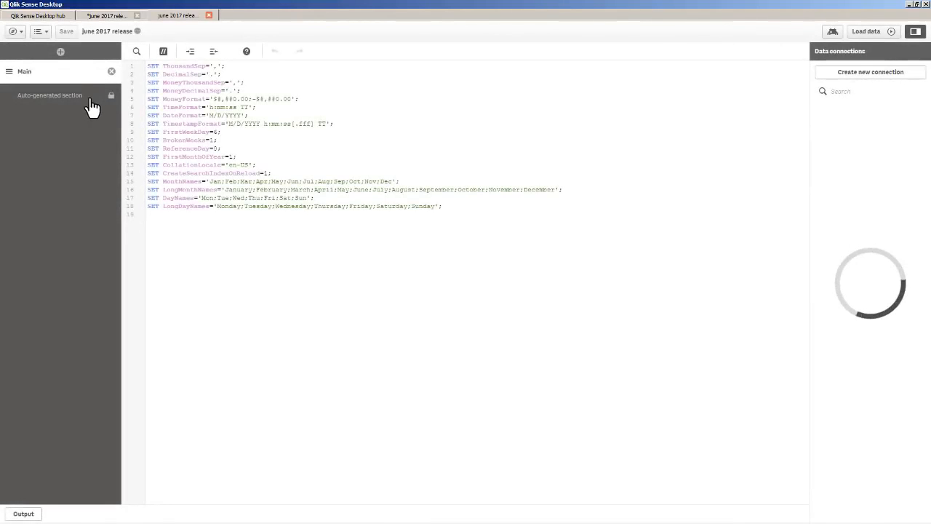
pyautogui.click(60, 51)
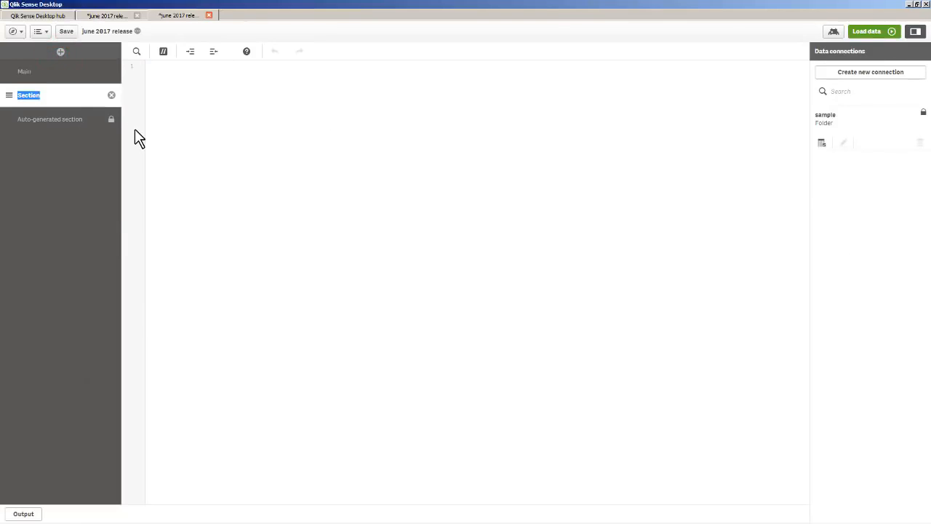
pyautogui.write('Scripted Table')
pyautogui.click(205, 105)
pyautogui.hotkey('ctrl', 'v')
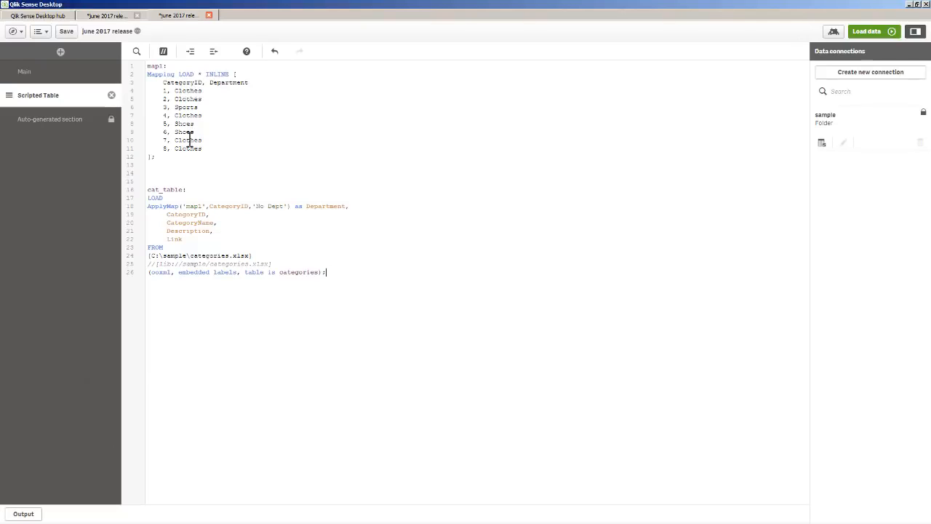
# - Examine the auto-generated script section, including the Orders$, Customers and Products load statements
pyautogui.click(59, 128)
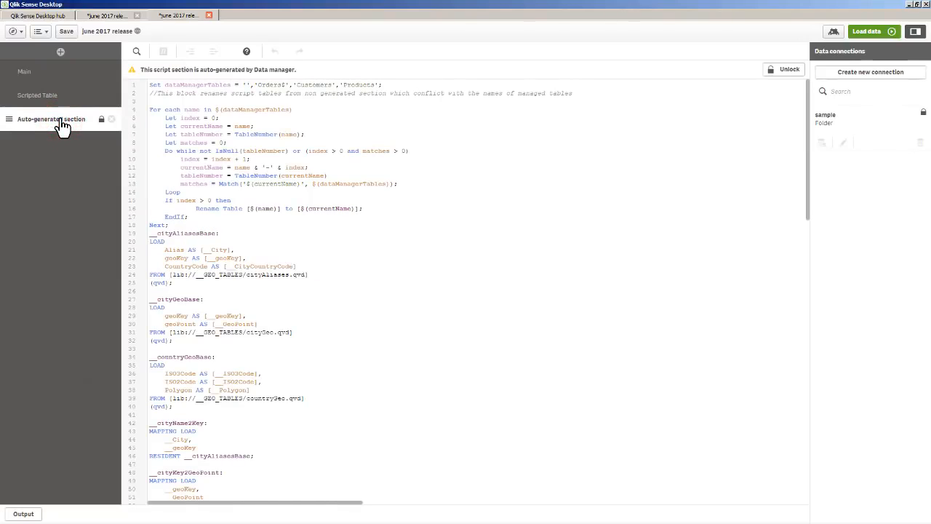
pyautogui.scroll(-6, 414, 207)
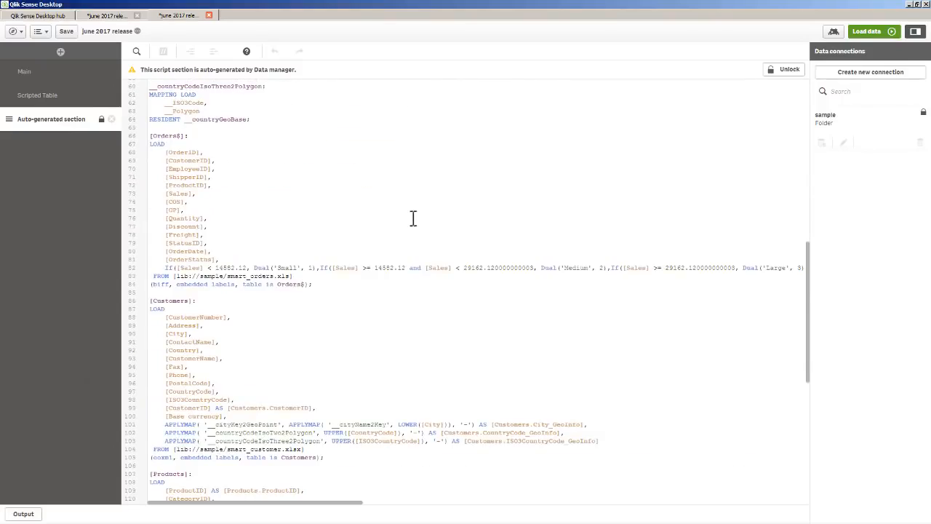
pyautogui.scroll(-4, 294, 342)
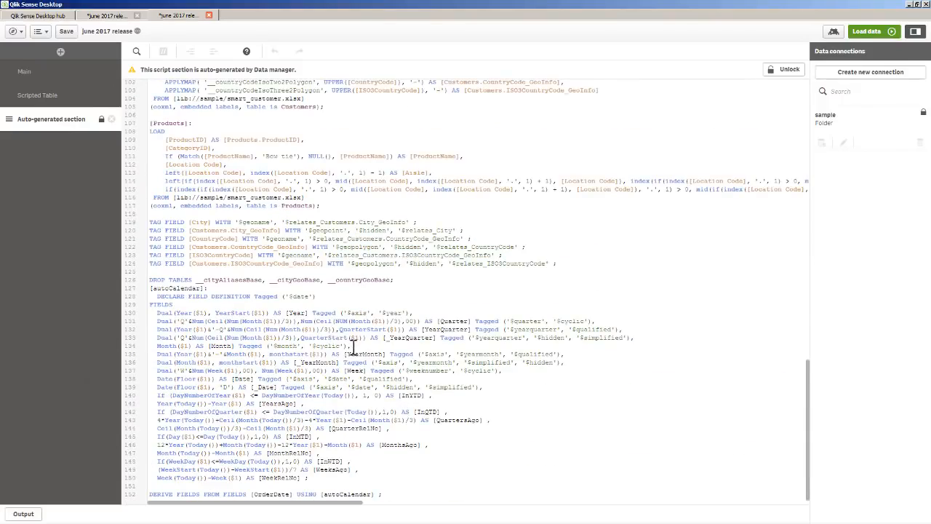
pyautogui.scroll(10, 355, 343)
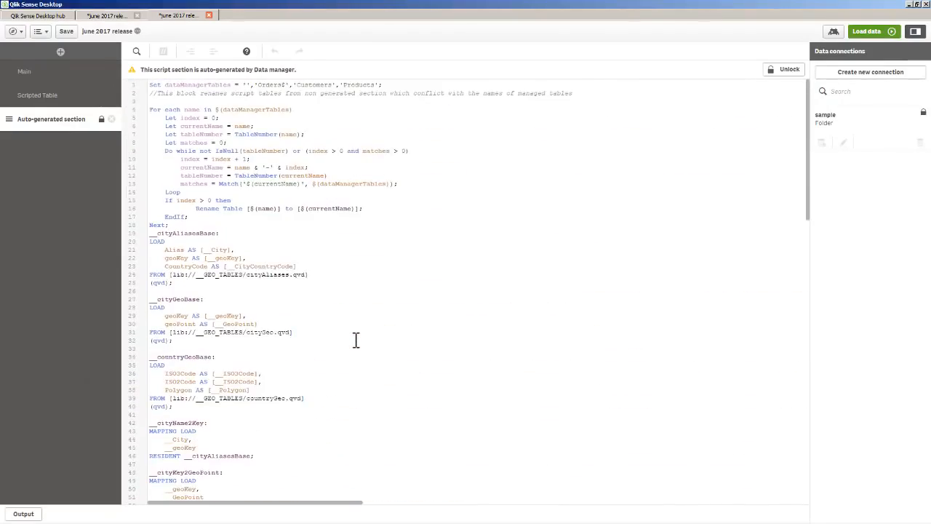
# - In the Scripted Table section, delete the C:\sample\categories.xlsx source line and uncomment the lib://sample/categories.xlsx line
pyautogui.click(66, 94)
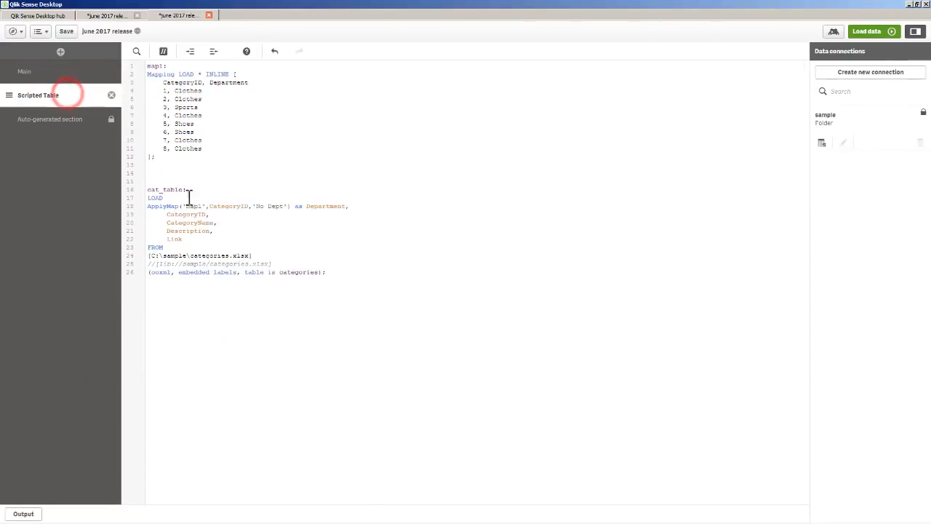
pyautogui.click(259, 256)
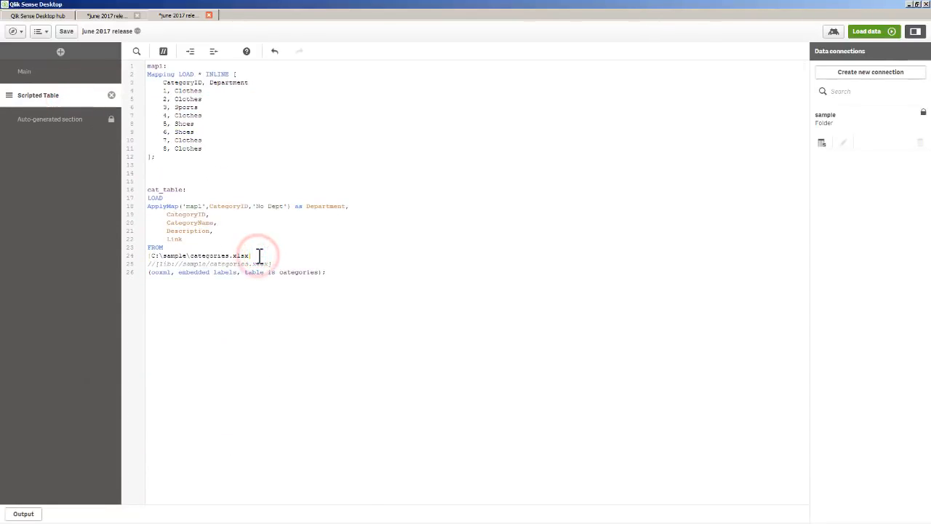
pyautogui.hotkey('shift', 'Home')
pyautogui.press('BackSpace')
pyautogui.press('BackSpace')
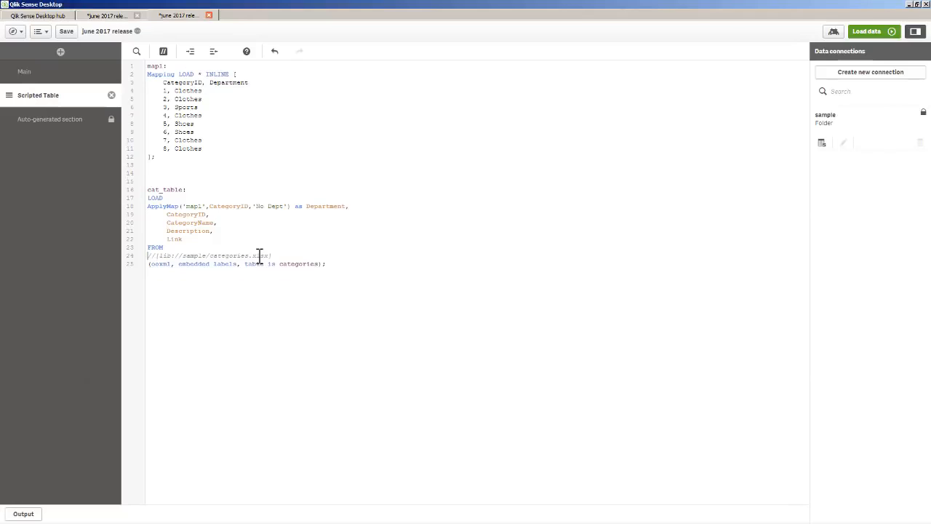
pyautogui.hotkey('ctrl', 'k')
pyautogui.click(153, 257)
# - Load the data and synchronize the scripted cat_table in the data manager
pyautogui.click(868, 32)
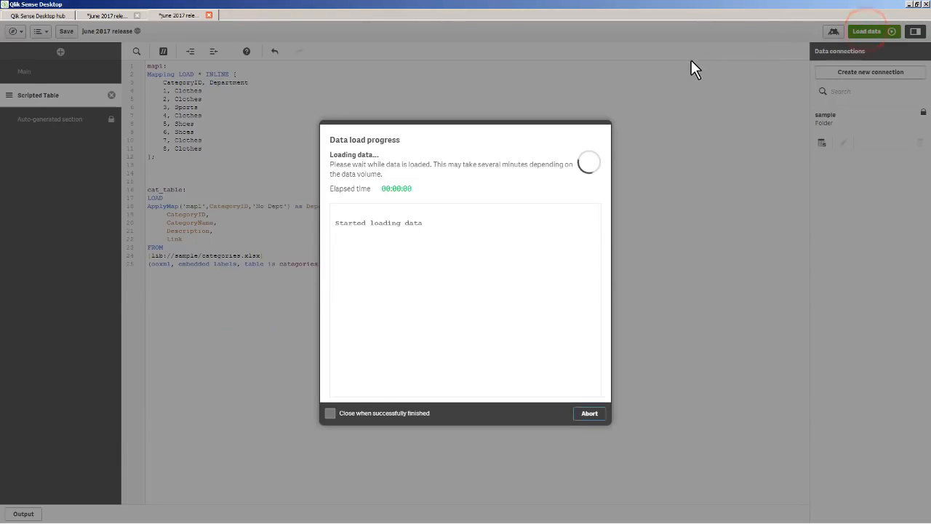
pyautogui.click(107, 16)
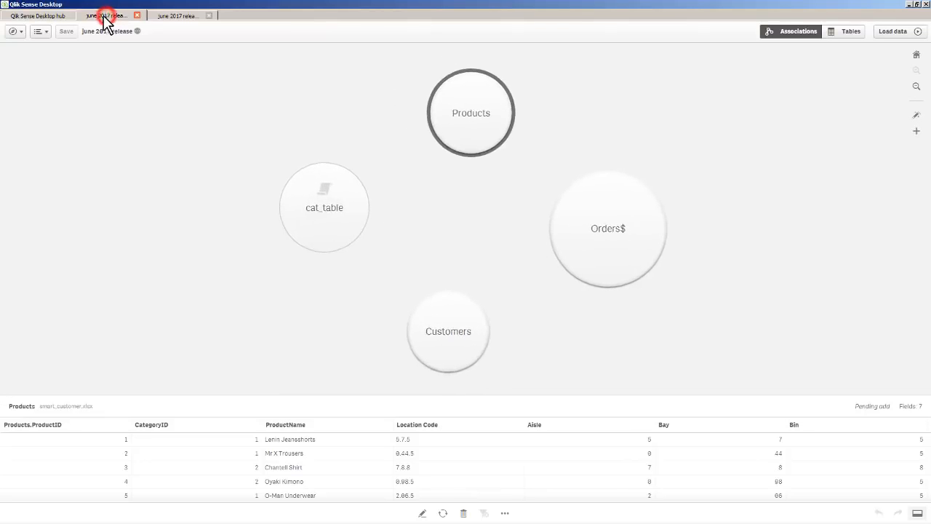
pyautogui.click(301, 185)
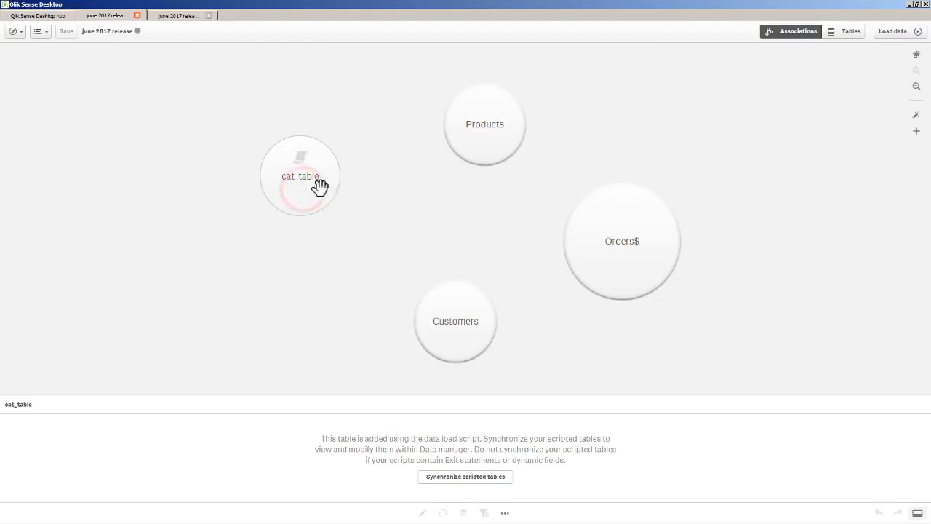
pyautogui.moveTo(320, 187); pyautogui.dragTo(357, 166)
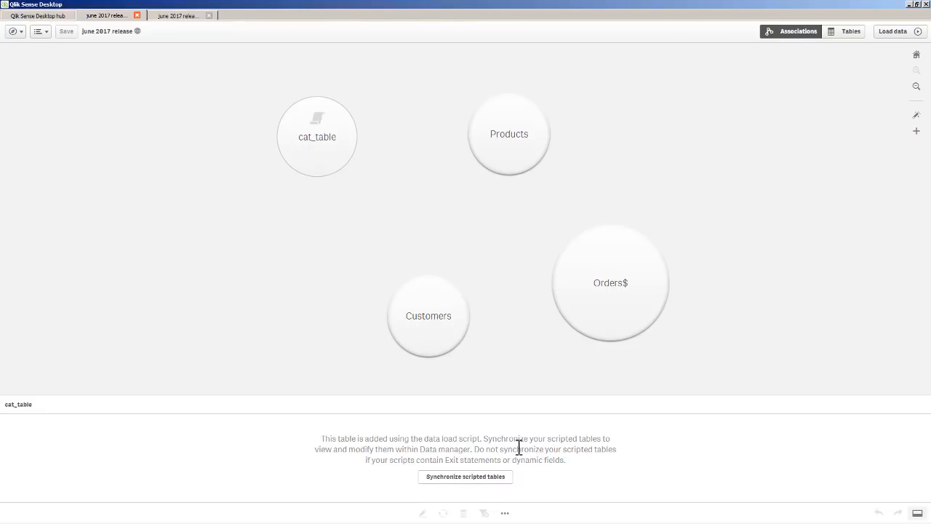
pyautogui.click(500, 478)
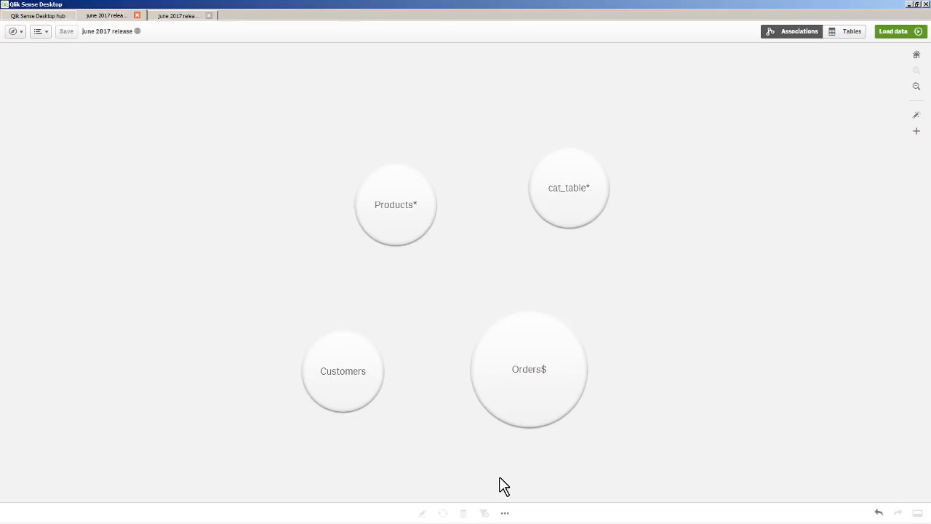
# - Open cat_table for editing to examine its fields and return to the Associations view
pyautogui.click(572, 203)
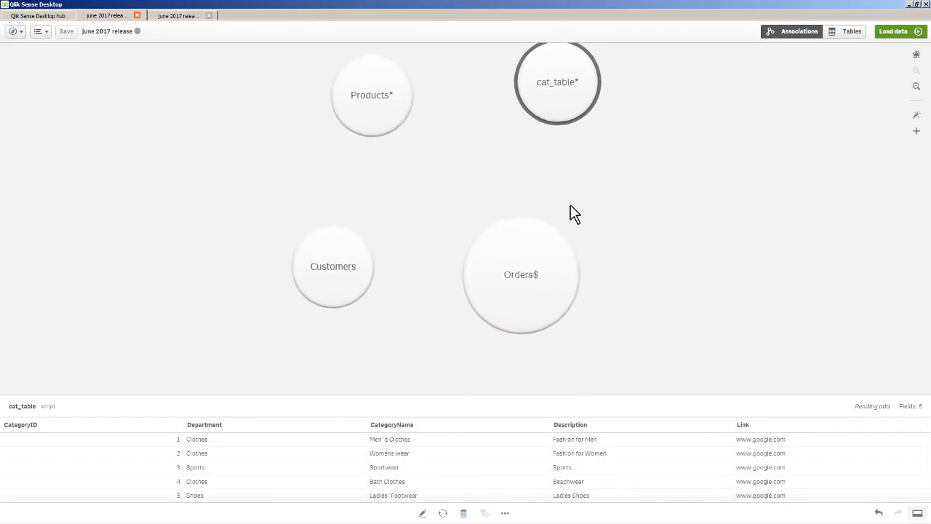
pyautogui.click(422, 513)
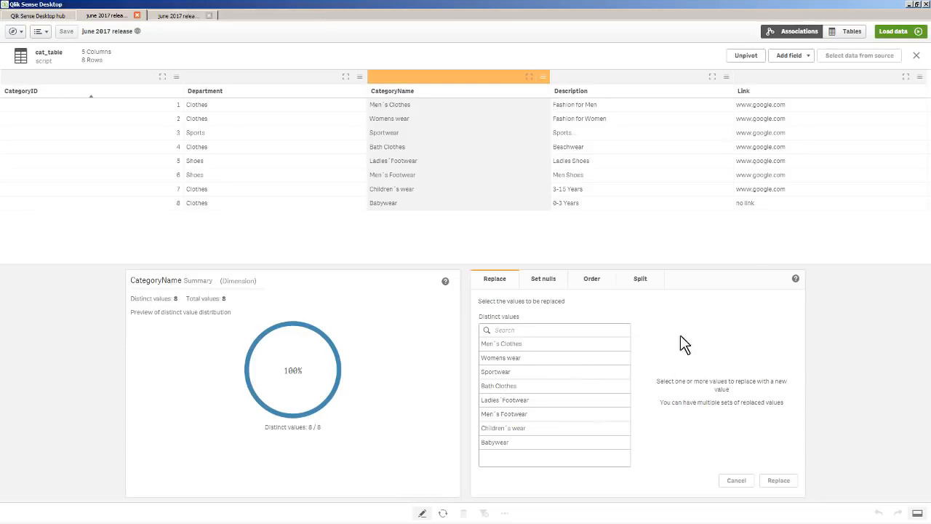
pyautogui.click(798, 32)
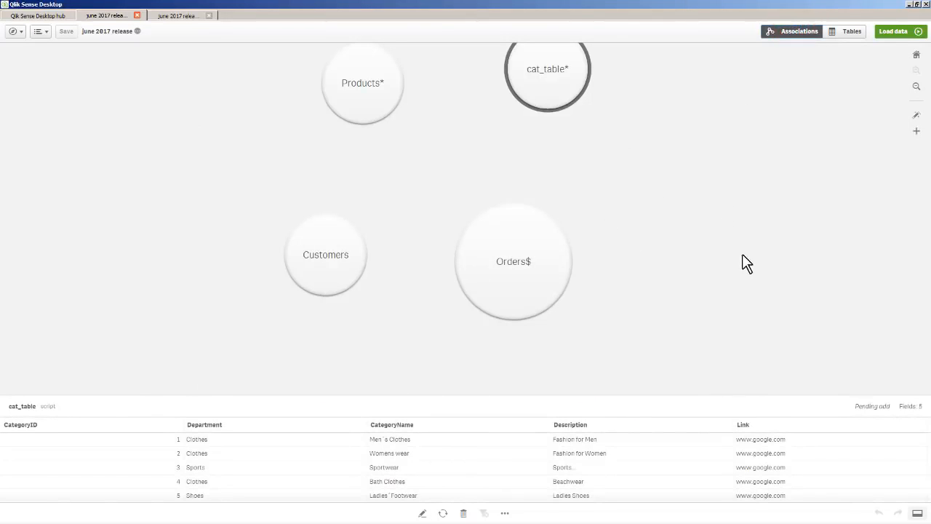
# - Associate all tables according to the recommendations and inspect the links of Orders$ with Customers and Products, and of Products with cat_table
pyautogui.click(917, 117)
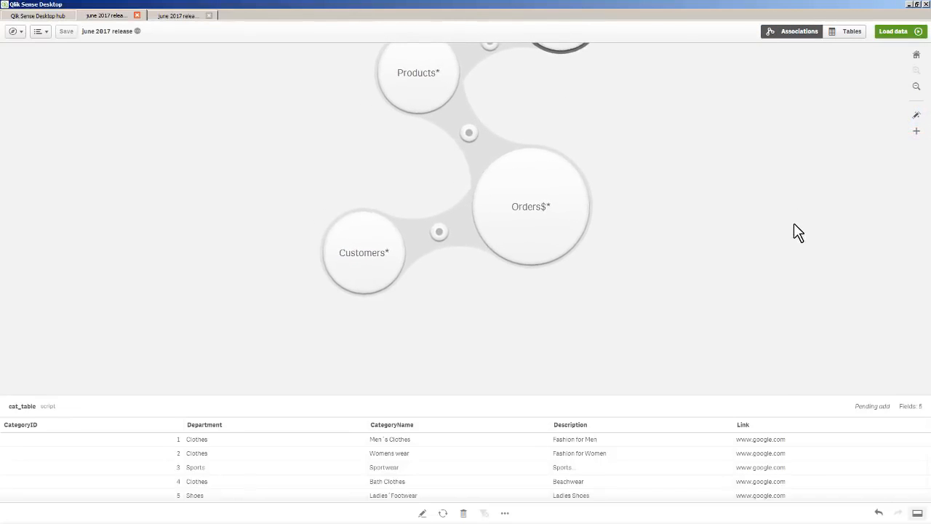
pyautogui.click(444, 238)
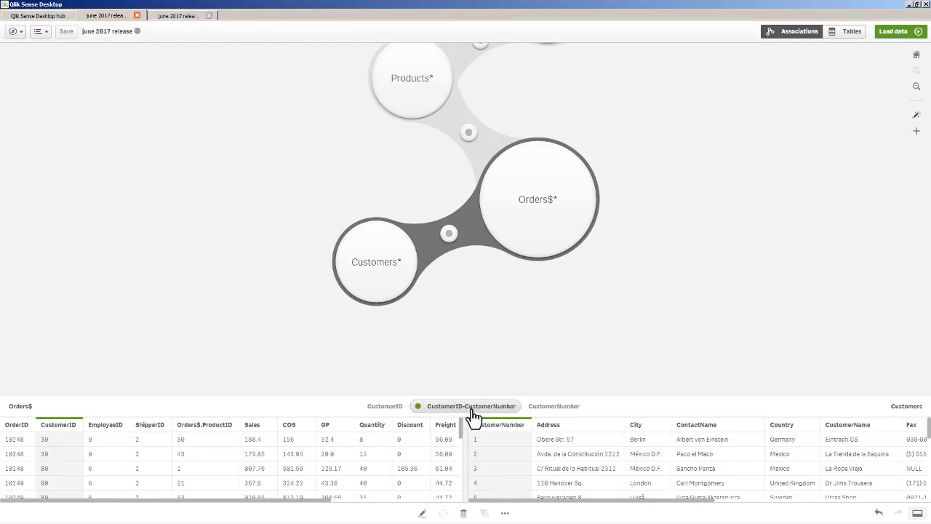
pyautogui.click(469, 134)
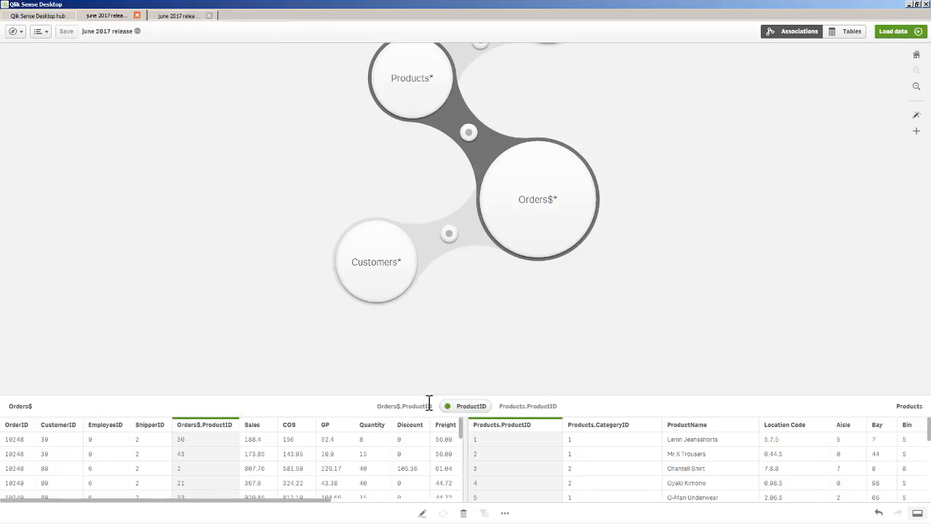
pyautogui.click(595, 92)
pyautogui.click(460, 143)
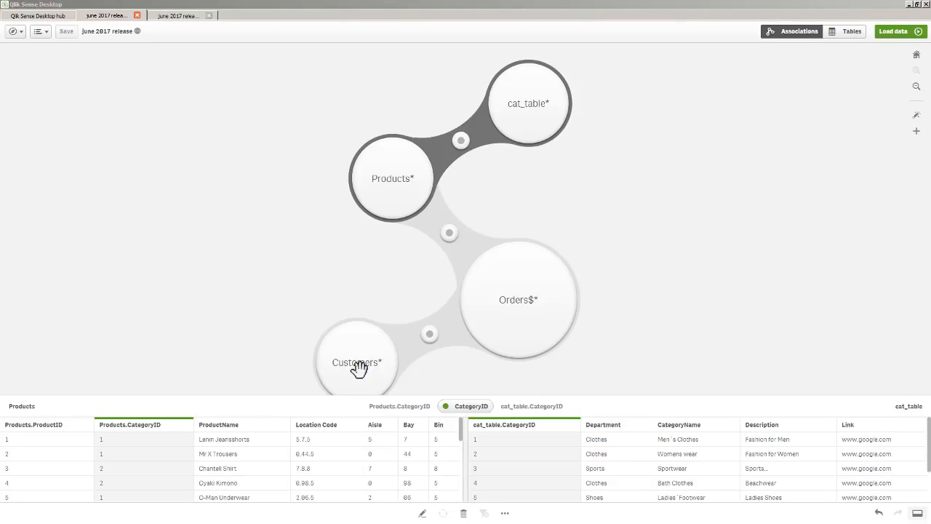
# - Add the Legacy_customer_list table with all fields from C:\sample\legacy_customer.xlsx and place its bubble apart from the associated tables
pyautogui.click(917, 131)
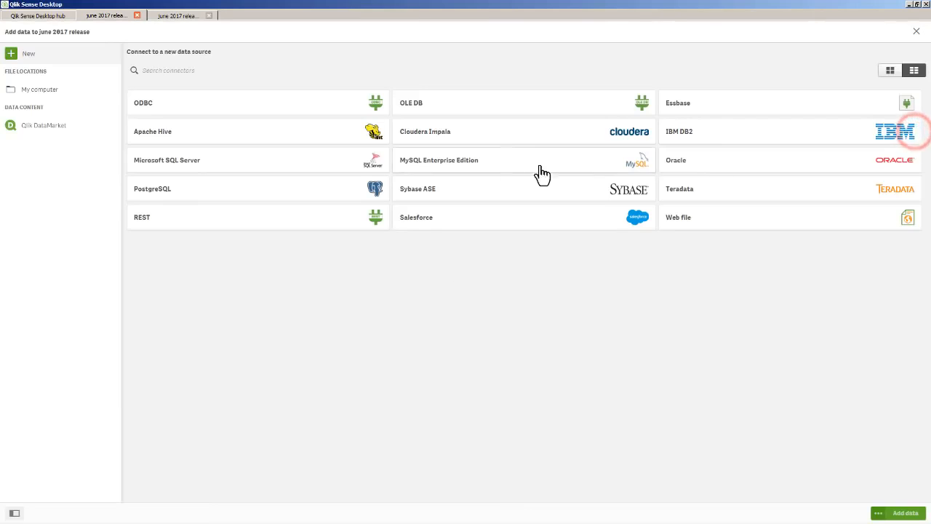
pyautogui.click(72, 93)
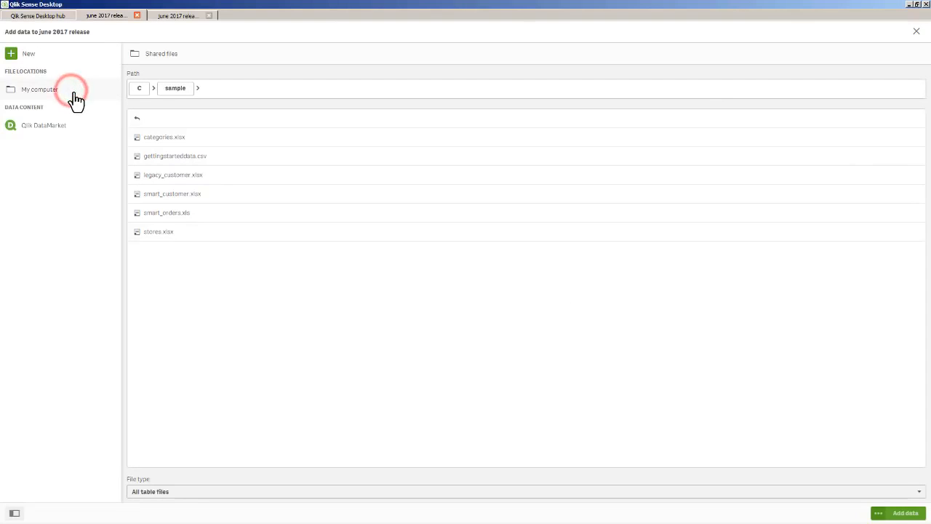
pyautogui.click(182, 177)
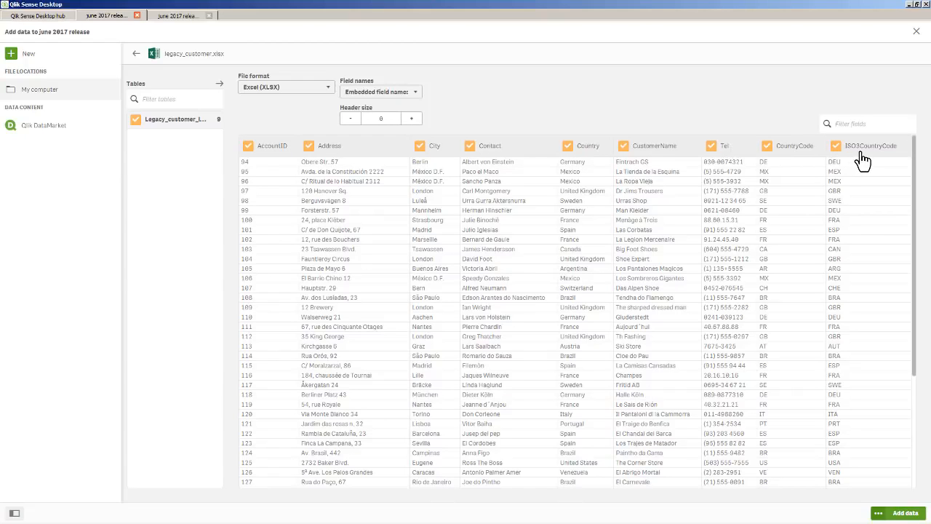
pyautogui.click(906, 513)
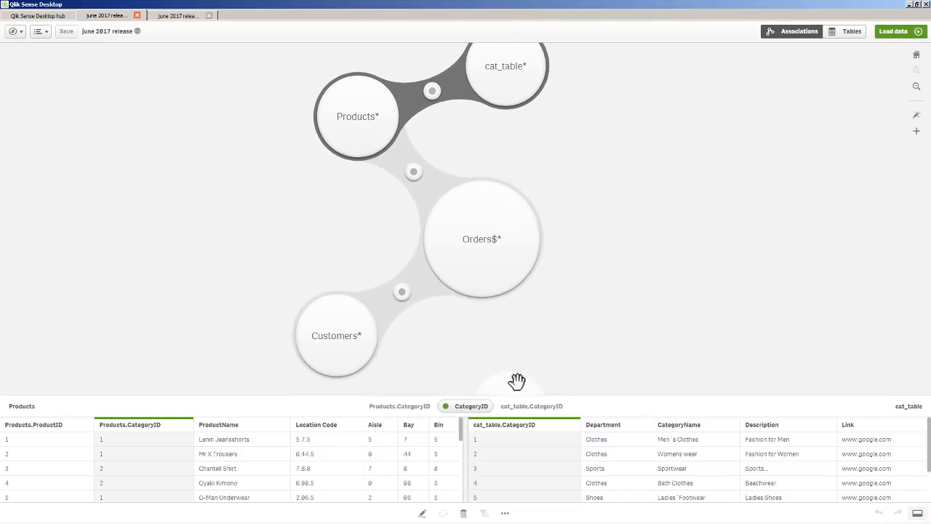
pyautogui.moveTo(516, 382); pyautogui.dragTo(262, 260)
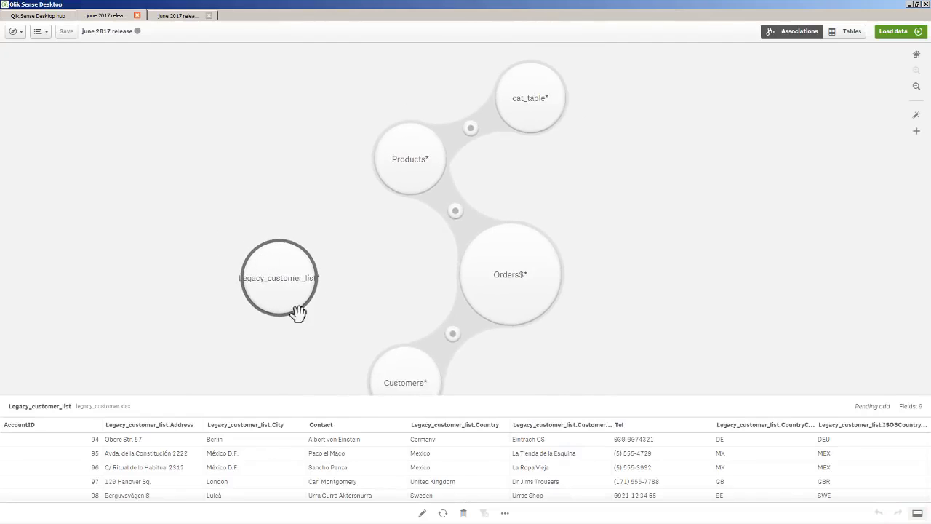
# - Start concatenating the Customers table with Legacy_customer_list as the second table
pyautogui.moveTo(405, 376); pyautogui.dragTo(375, 332)
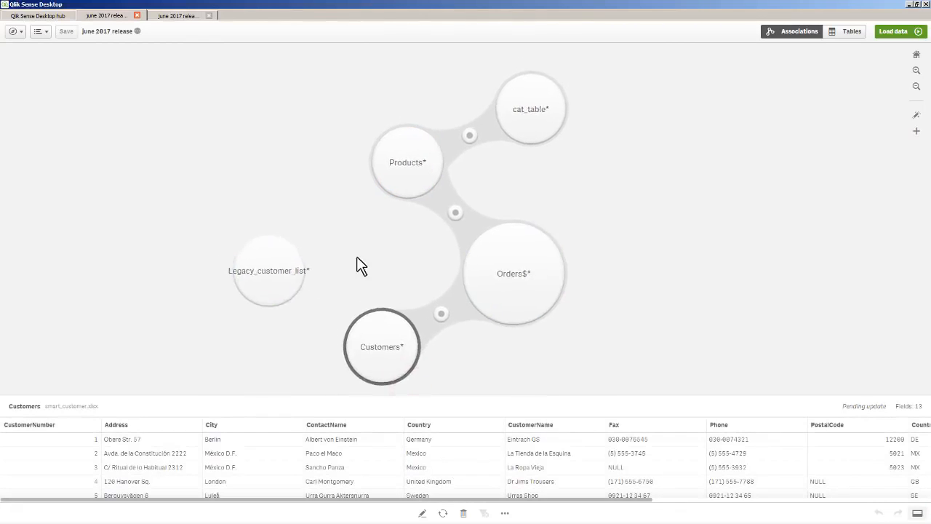
pyautogui.click(505, 514)
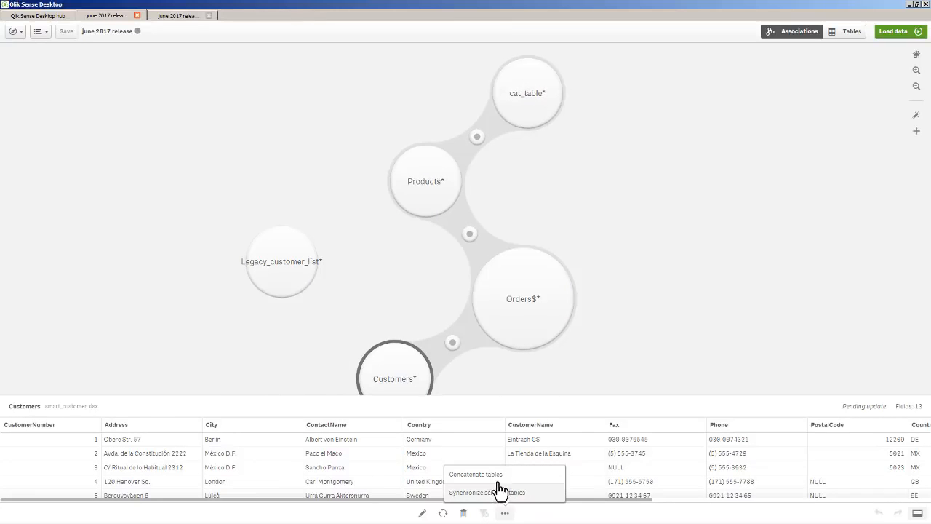
pyautogui.click(497, 474)
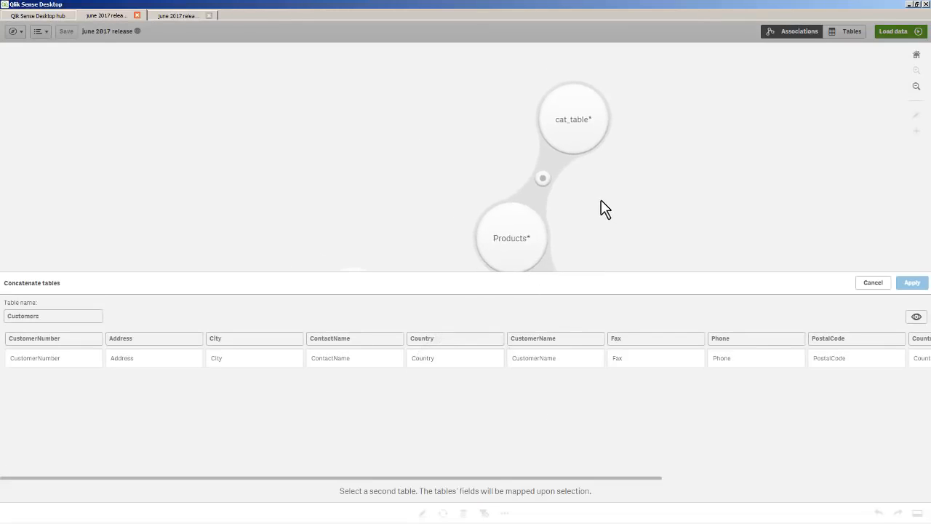
pyautogui.moveTo(623, 231); pyautogui.dragTo(599, 120)
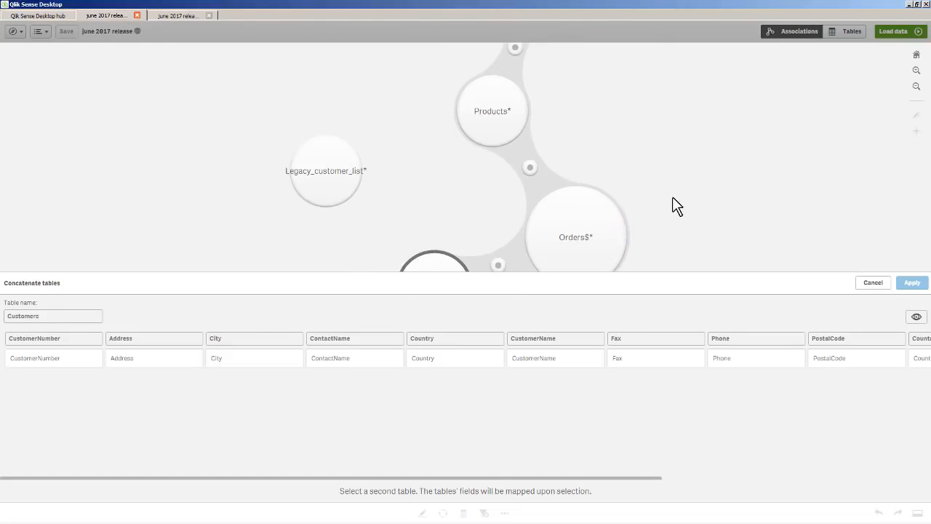
pyautogui.moveTo(674, 201); pyautogui.dragTo(651, 152)
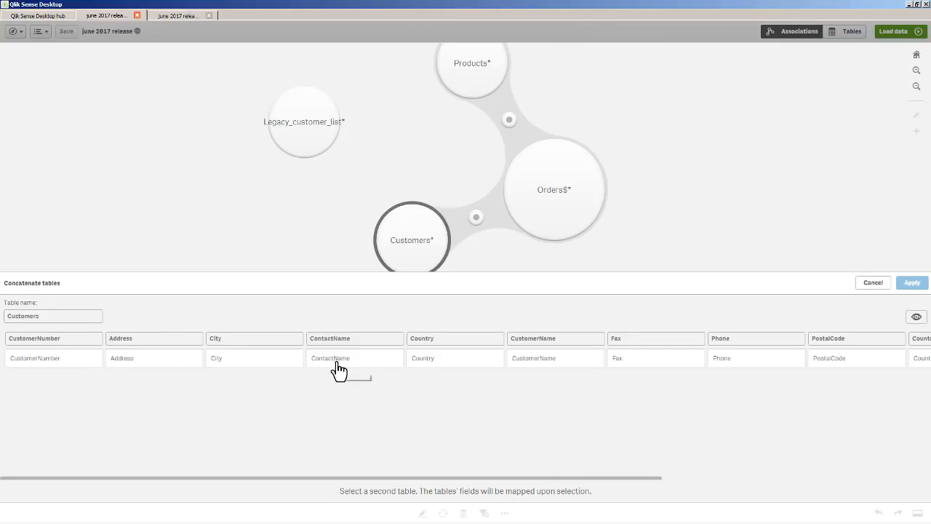
pyautogui.click(309, 127)
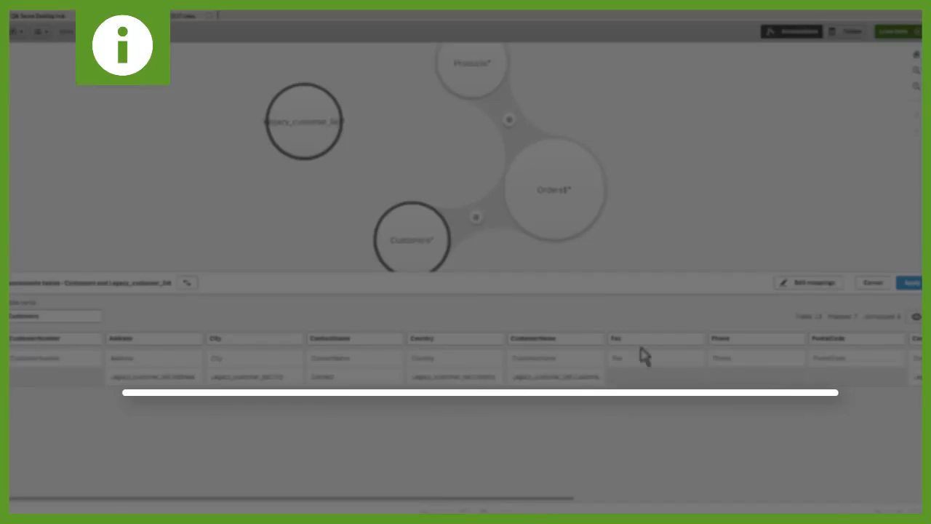
# - Edit the concatenation mappings and map the AccountID field of Legacy_customer_list to CustomerNumber
pyautogui.click(795, 283)
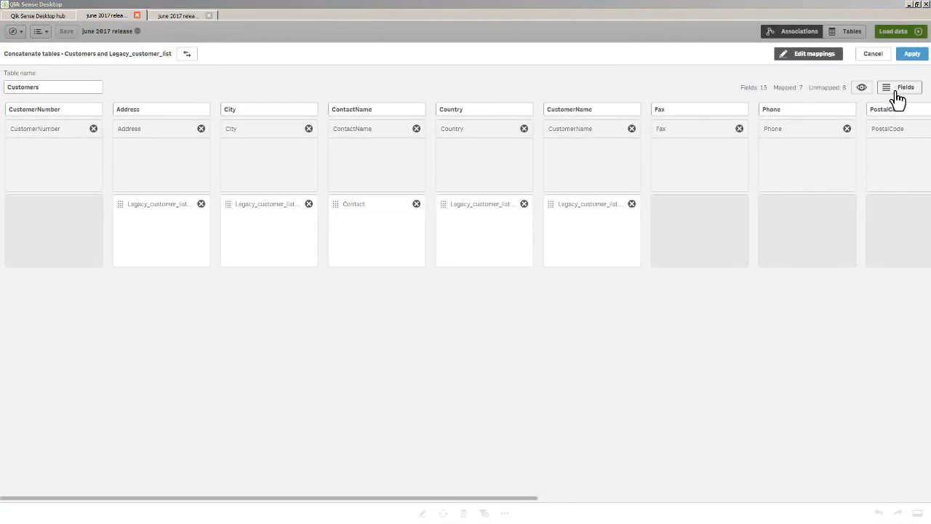
pyautogui.click(898, 95)
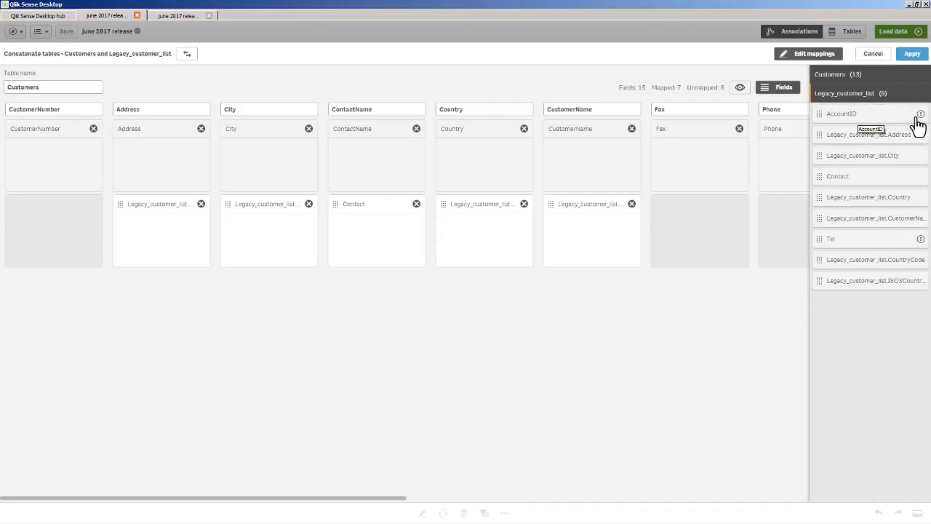
pyautogui.moveTo(921, 116)
pyautogui.moveTo(859, 124); pyautogui.dragTo(54, 224)
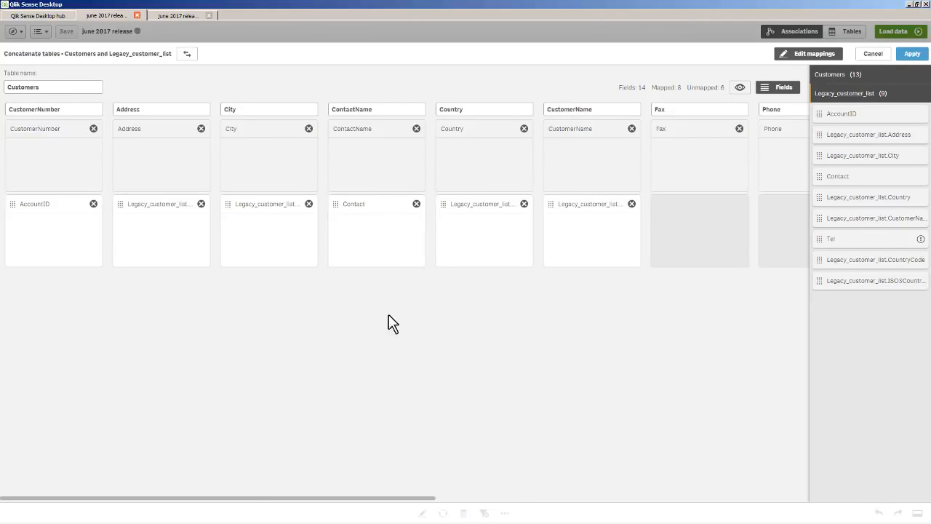
# - Remove the Fax field from the concatenated table and map the Tel field of Legacy_customer_list to Phone
pyautogui.moveTo(376, 499); pyautogui.dragTo(514, 507)
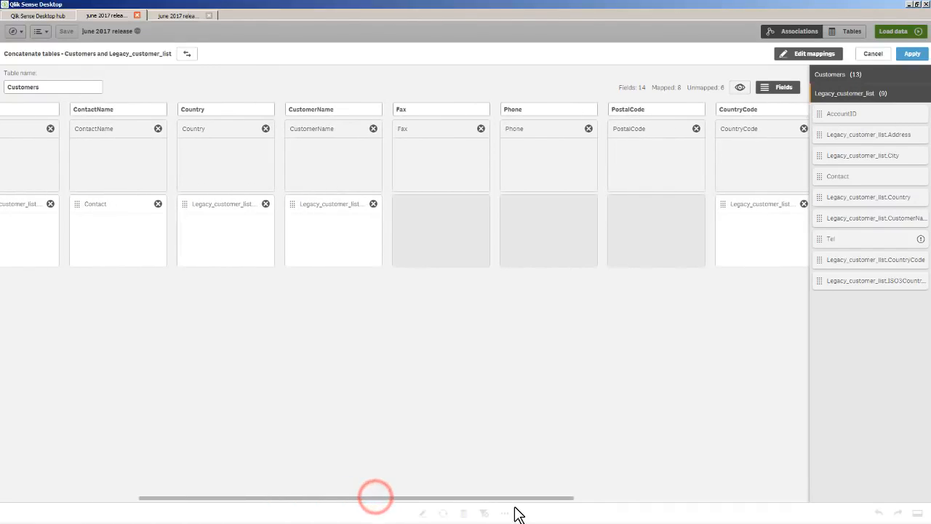
pyautogui.click(481, 129)
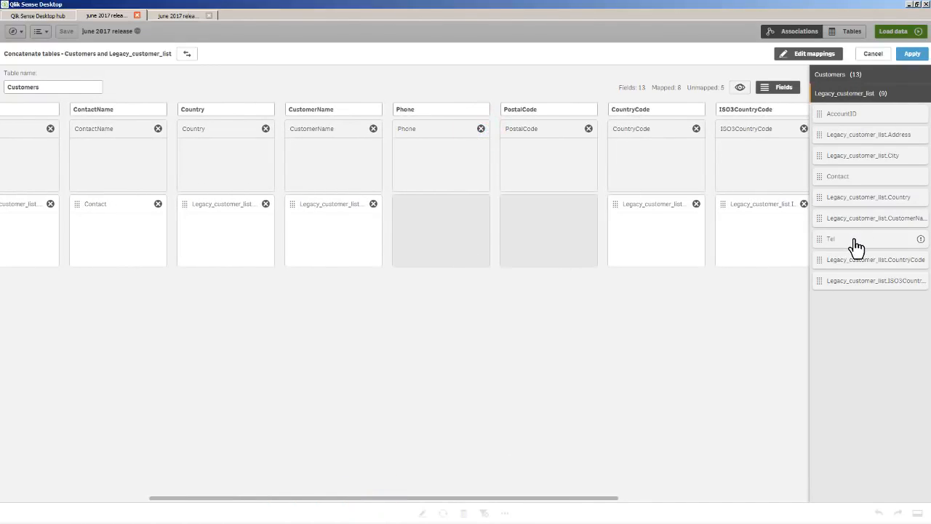
pyautogui.moveTo(854, 240); pyautogui.dragTo(429, 212)
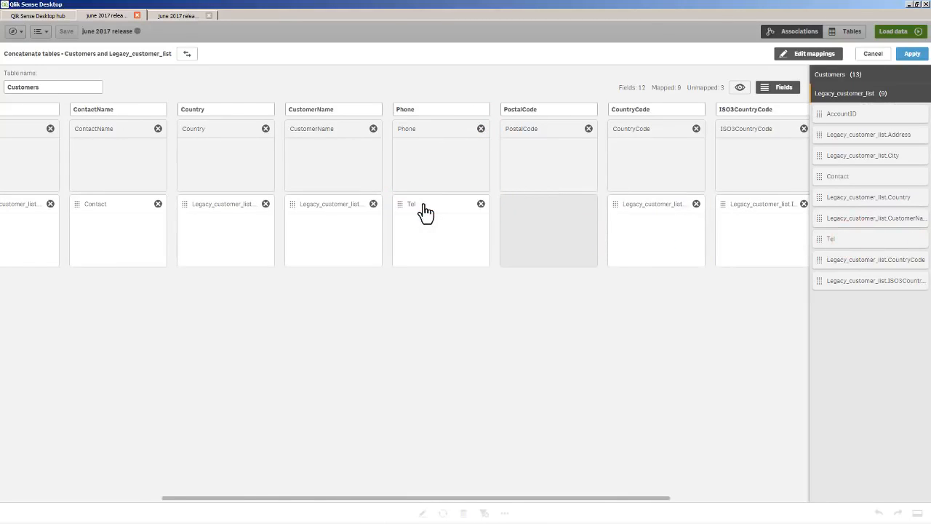
# - Remove the unmapped PostalCode, Customers.CustomerID and Base currency fields, then preview the mapped values and apply the concatenation
pyautogui.click(588, 128)
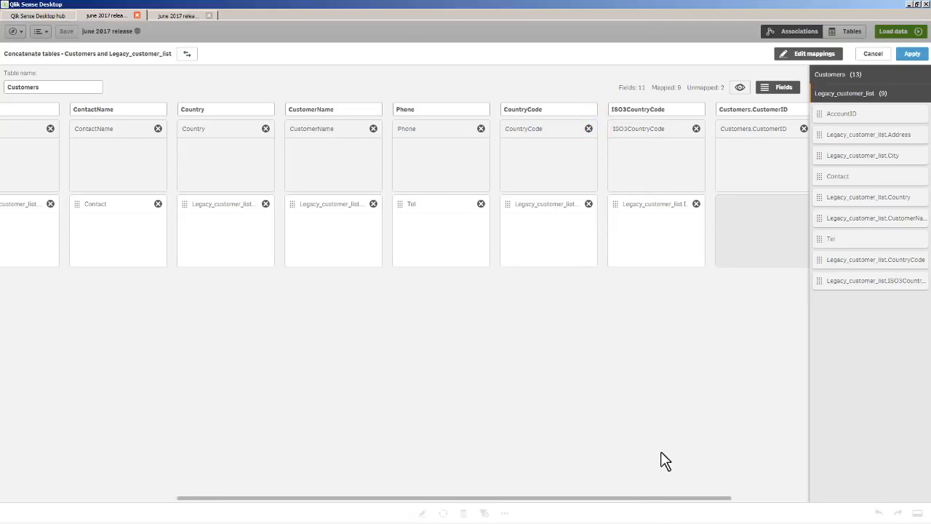
pyautogui.moveTo(647, 499); pyautogui.dragTo(724, 500)
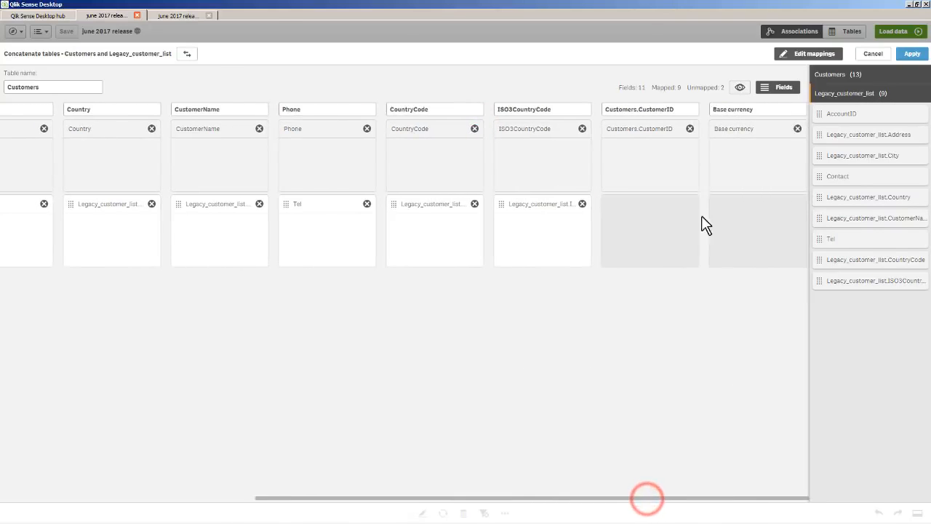
pyautogui.click(690, 129)
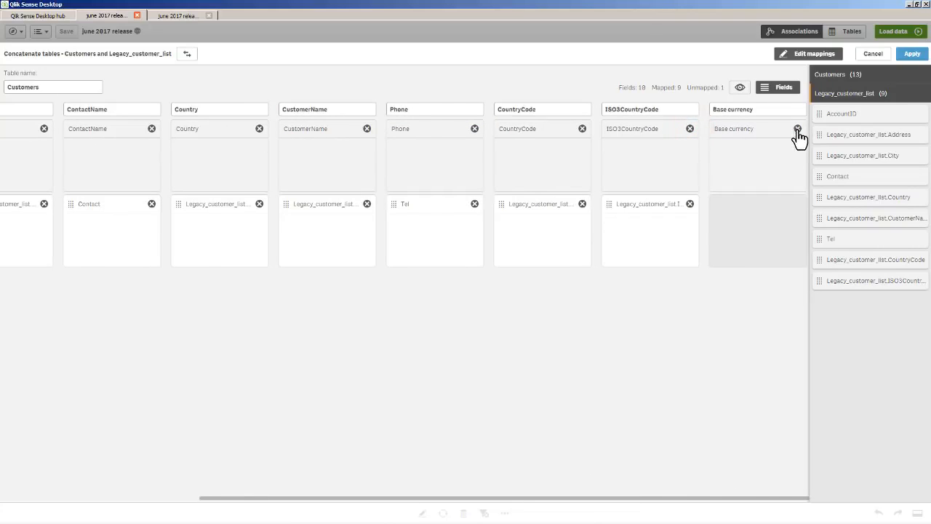
pyautogui.click(797, 129)
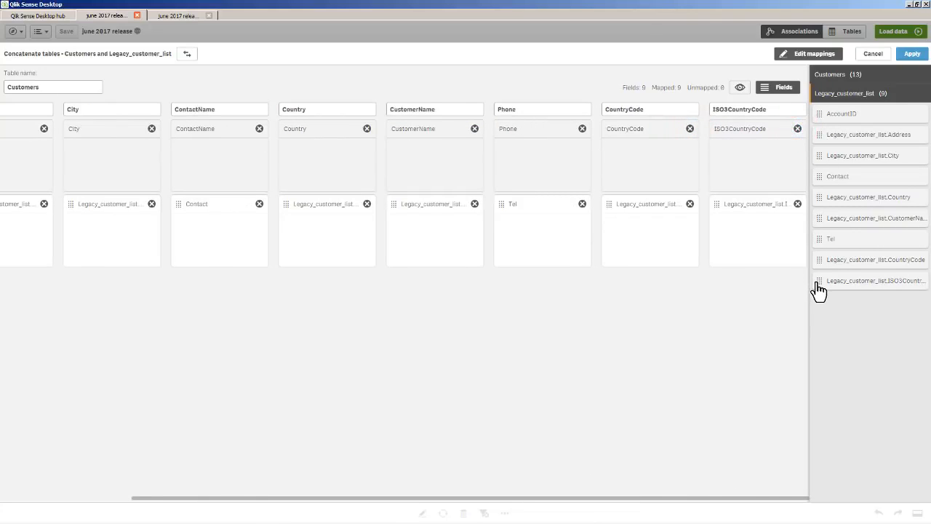
pyautogui.click(740, 88)
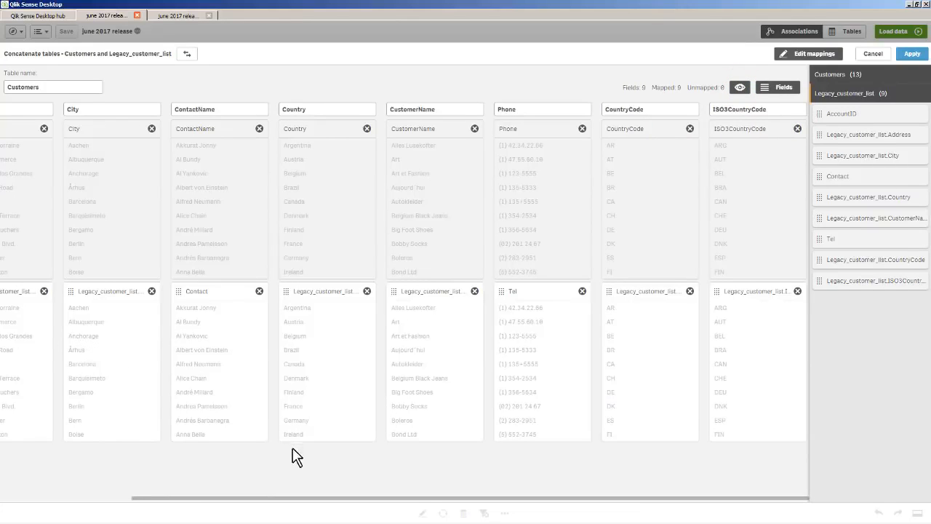
pyautogui.click(911, 55)
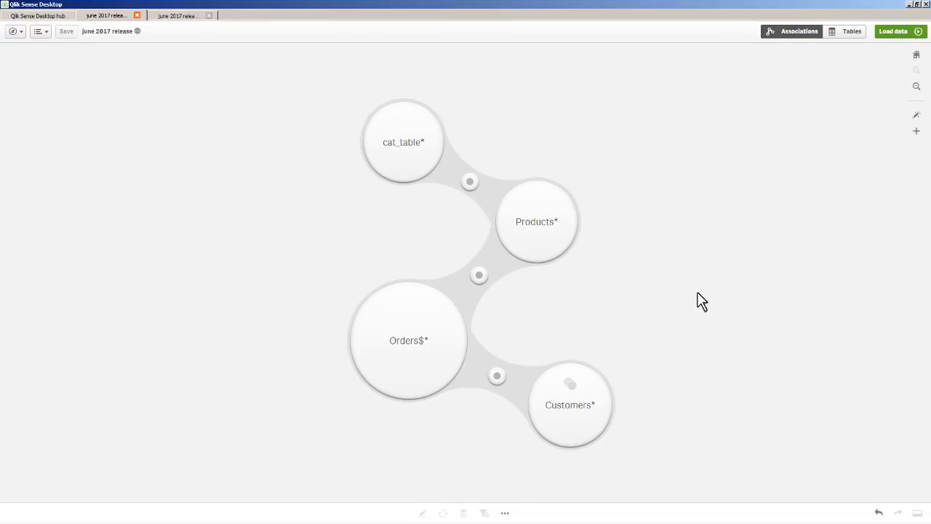
# - Load the data and open the new sheet for editing with the list of available charts shown
pyautogui.click(892, 32)
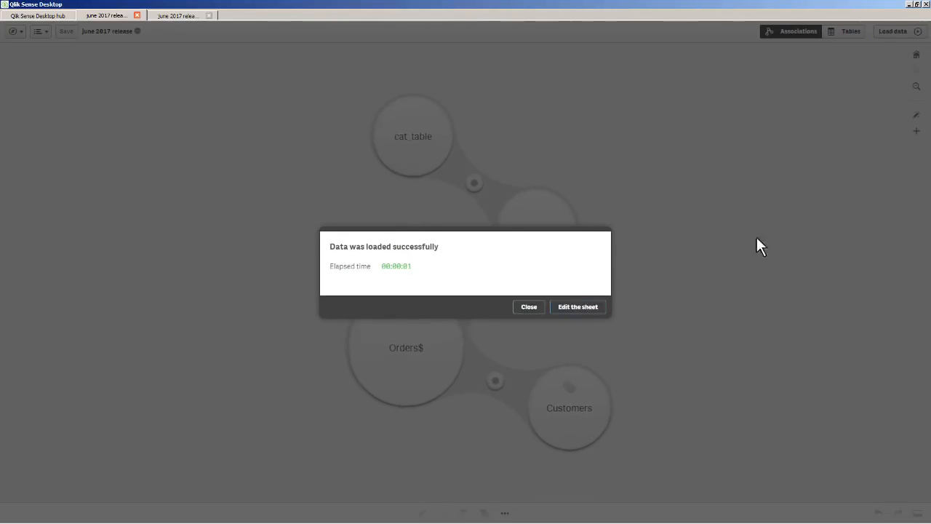
pyautogui.click(584, 309)
pyautogui.click(11, 53)
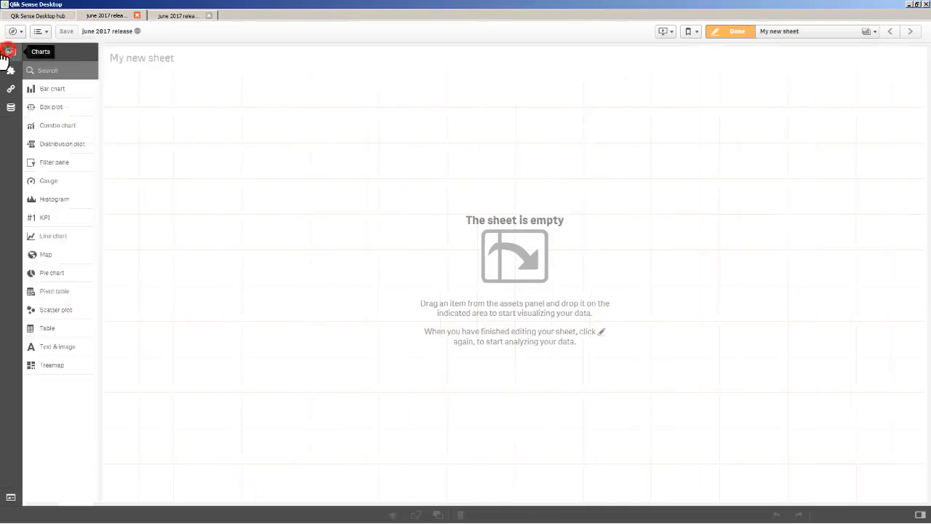